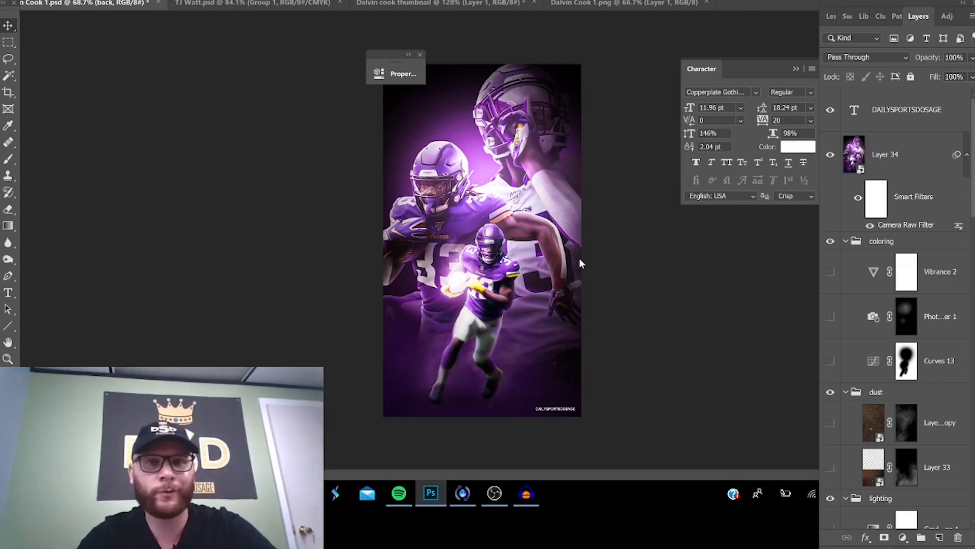
# Hide Layer 34, the merged artwork that carries the Camera Raw smart filter.
pyautogui.click(831, 156)
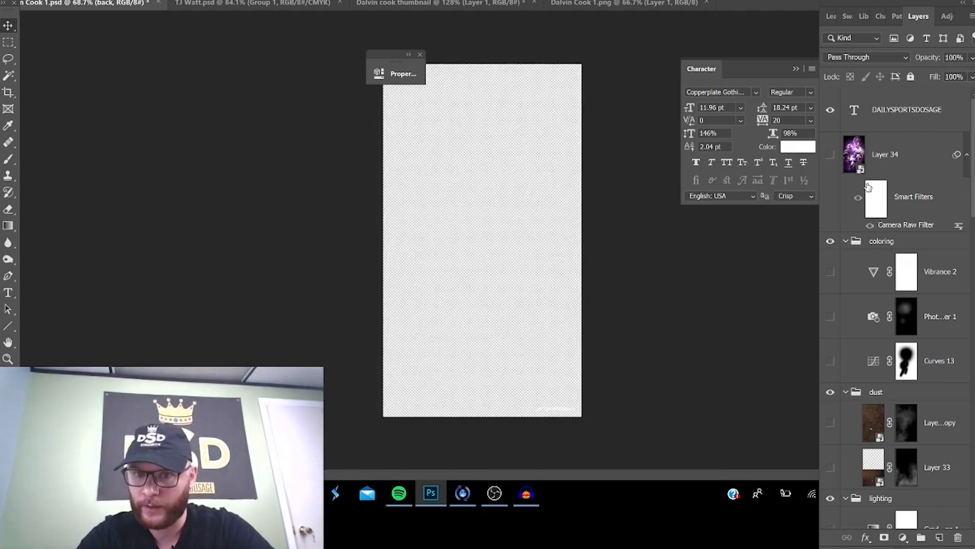
pyautogui.scroll(-5, 873, 195)
pyautogui.scroll(-10, 873, 195)
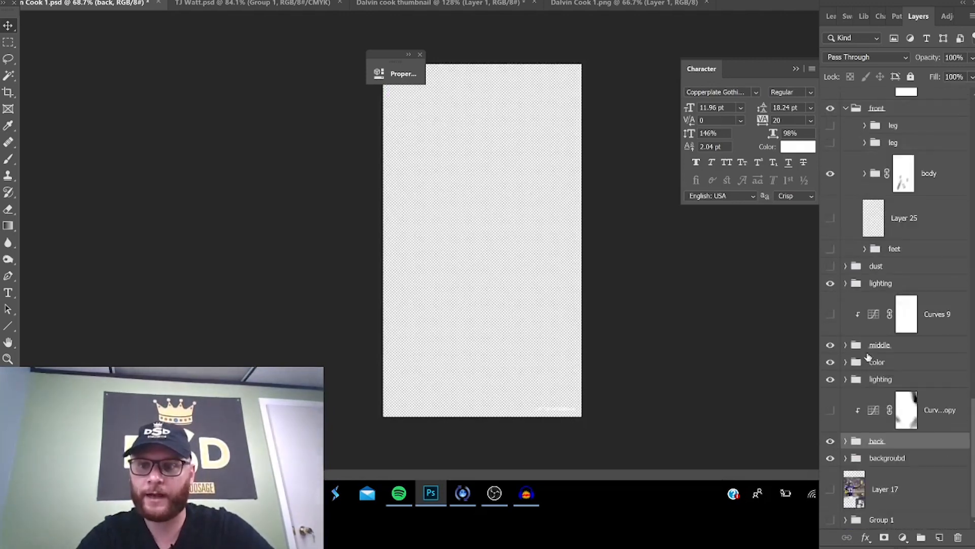
pyautogui.click(844, 441)
pyautogui.scroll(-2, 846, 445)
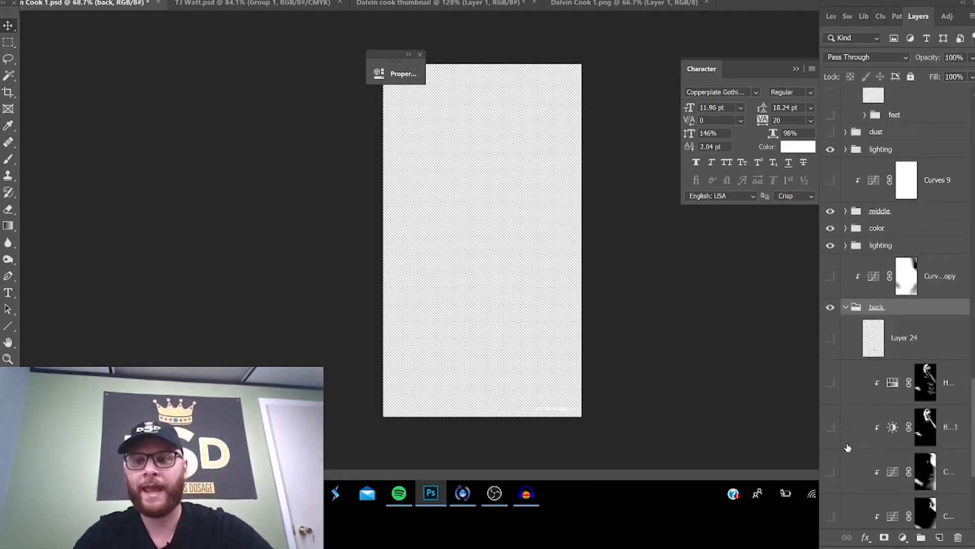
pyautogui.scroll(-2, 847, 445)
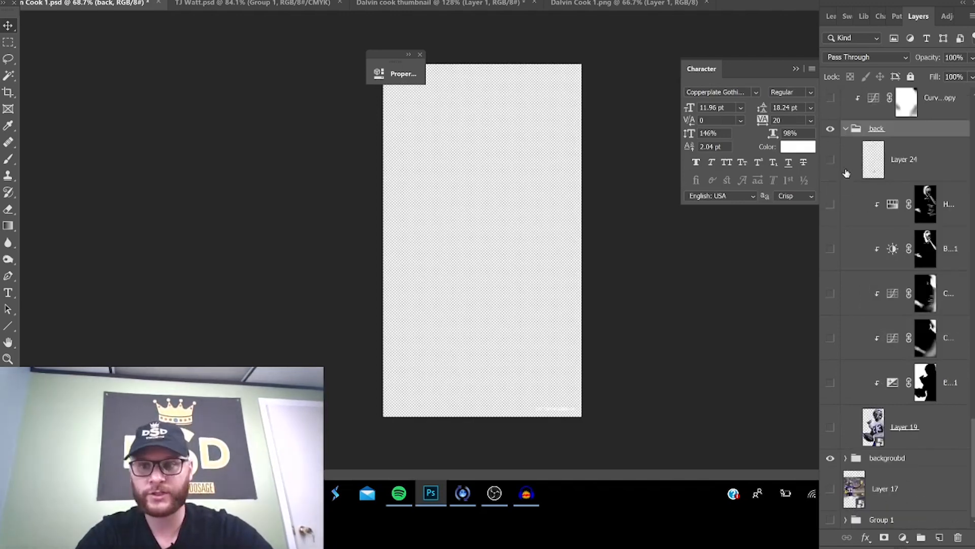
pyautogui.click(846, 130)
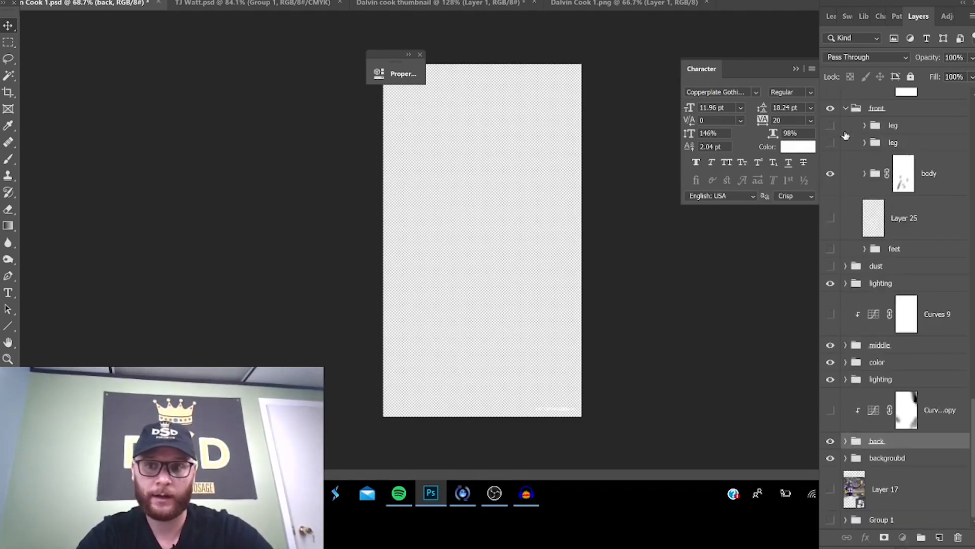
# Show the black Color Fill 2 layer and the purple color fill copy in the backgroubd group.
pyautogui.click(845, 458)
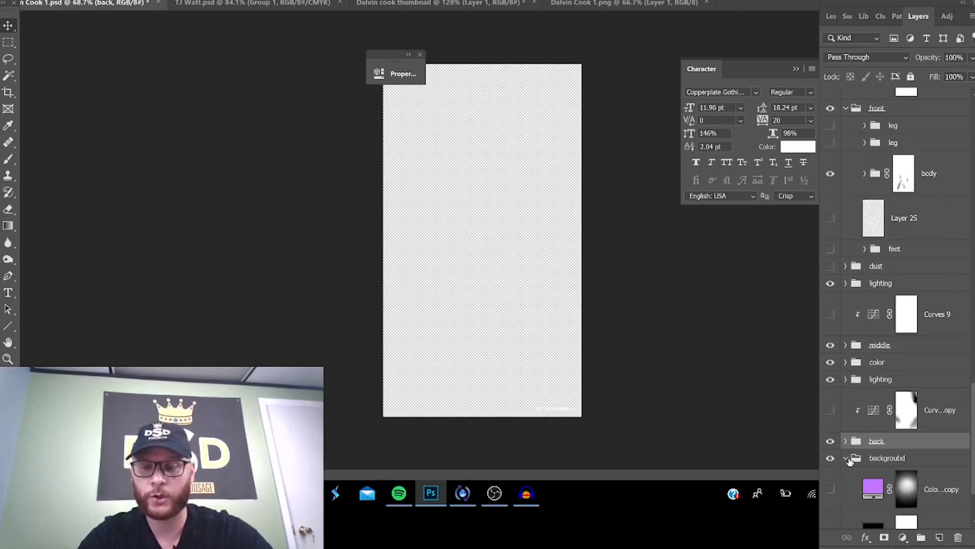
pyautogui.scroll(-2, 865, 467)
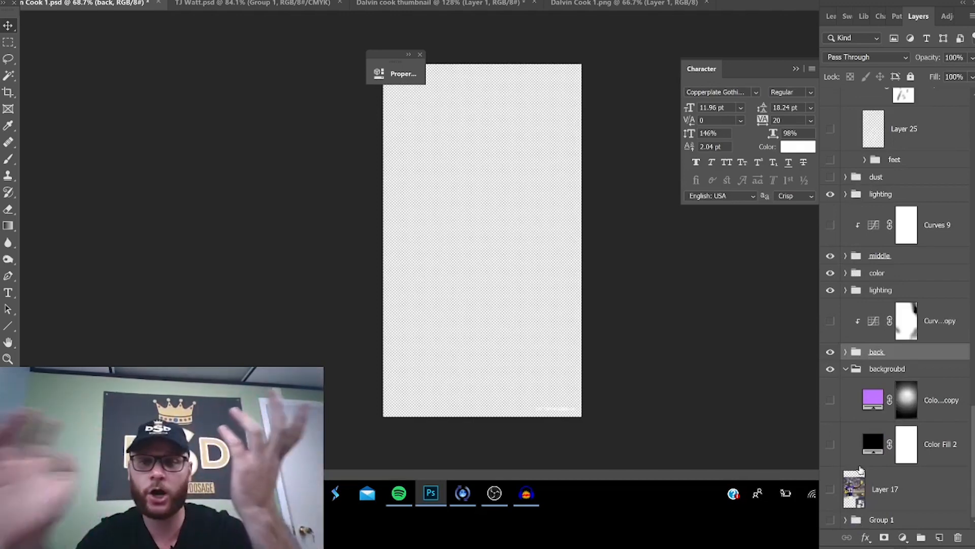
pyautogui.click(831, 444)
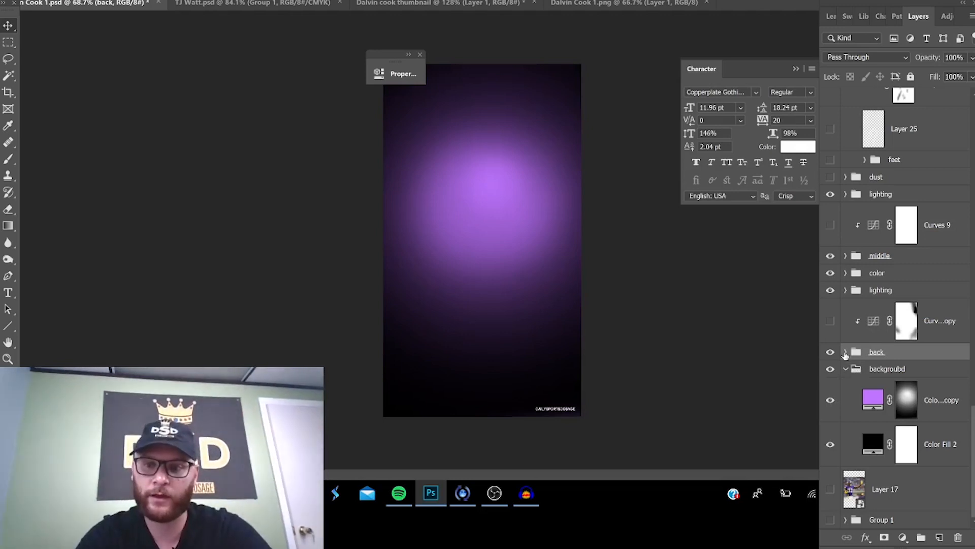
# Show Layer 19, the white-jersey player image, in the back group.
pyautogui.click(845, 352)
pyautogui.scroll(-5, 853, 363)
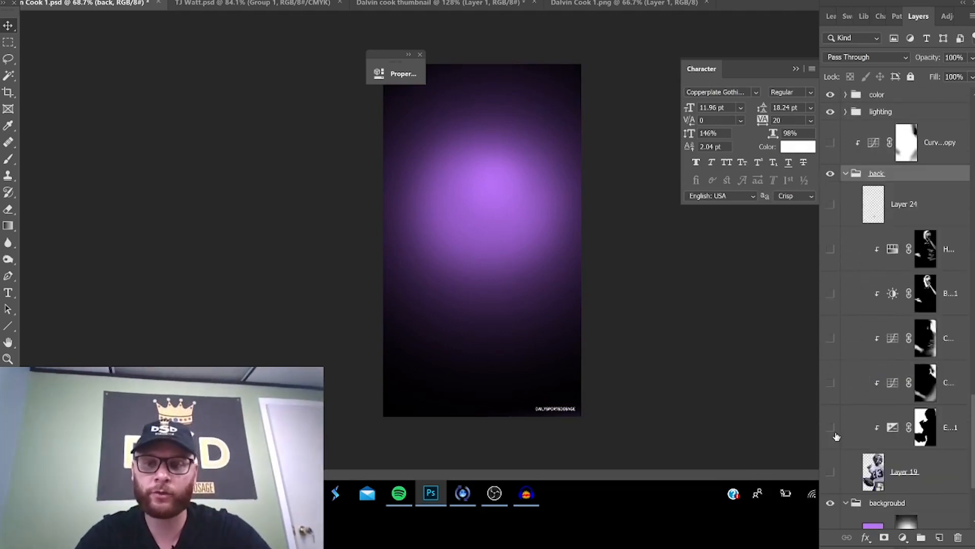
pyautogui.click(831, 473)
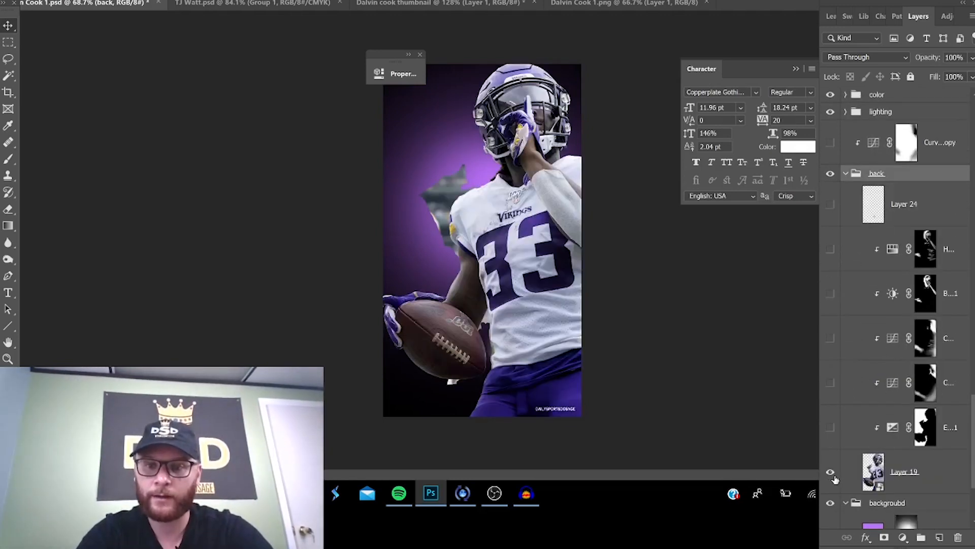
# Show Layer 18, the purple-jersey player cutout, in the middle group.
pyautogui.scroll(5, 879, 227)
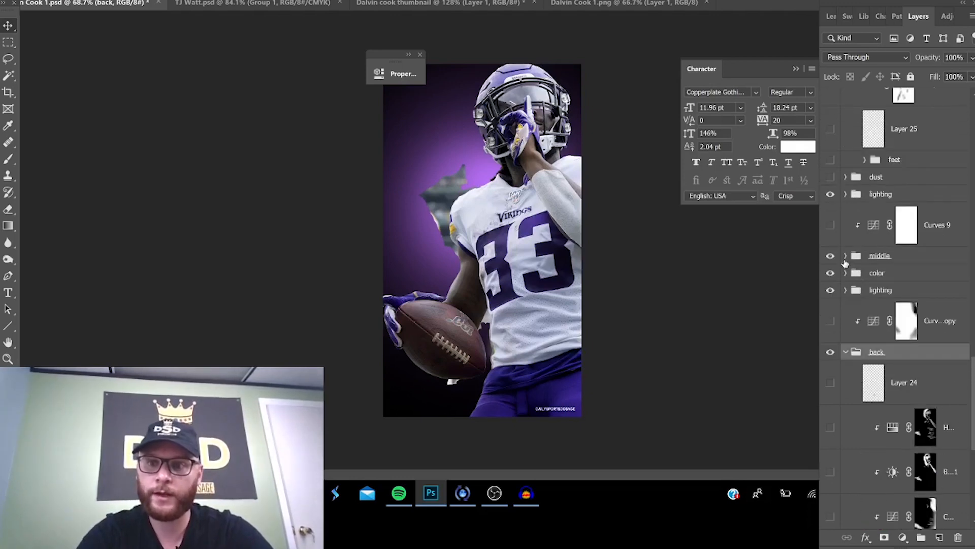
pyautogui.click(846, 256)
pyautogui.scroll(-4, 852, 337)
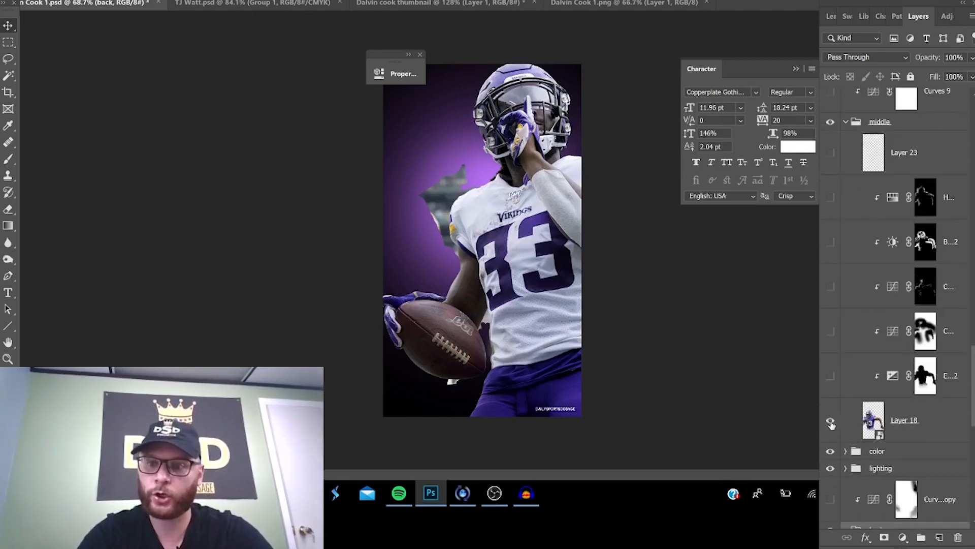
pyautogui.click(831, 421)
# Show the masked running player layer inside the body subgroup of the front group.
pyautogui.scroll(3, 867, 241)
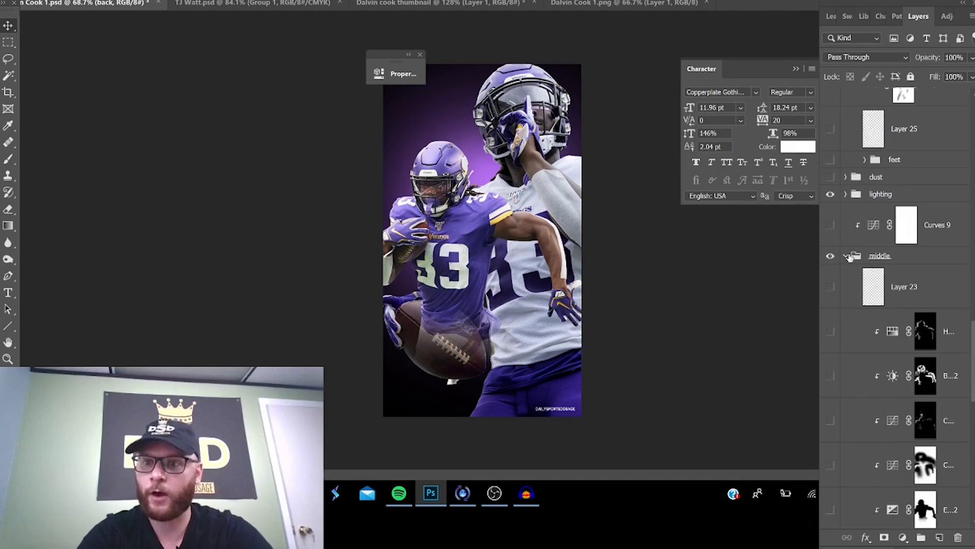
pyautogui.scroll(4, 848, 241)
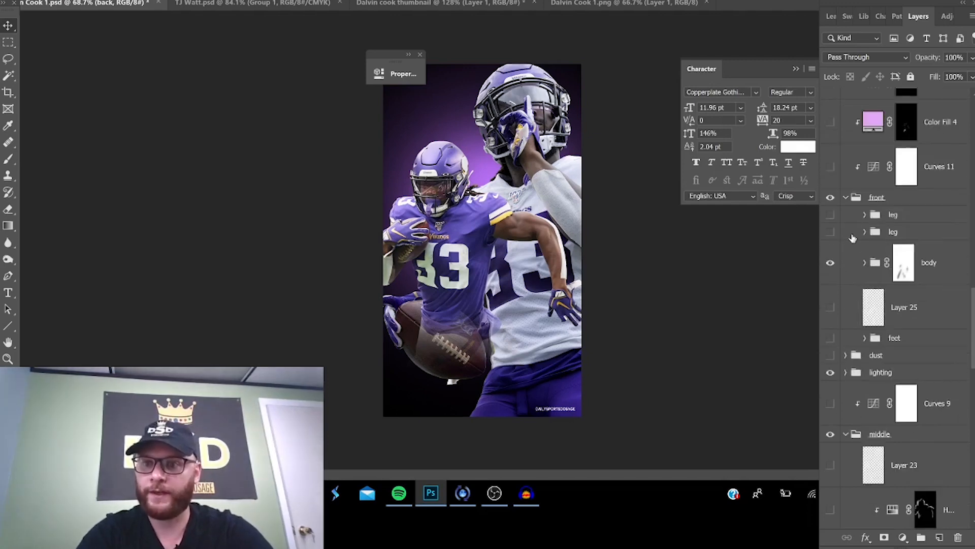
pyautogui.scroll(-2, 837, 352)
pyautogui.click(830, 175)
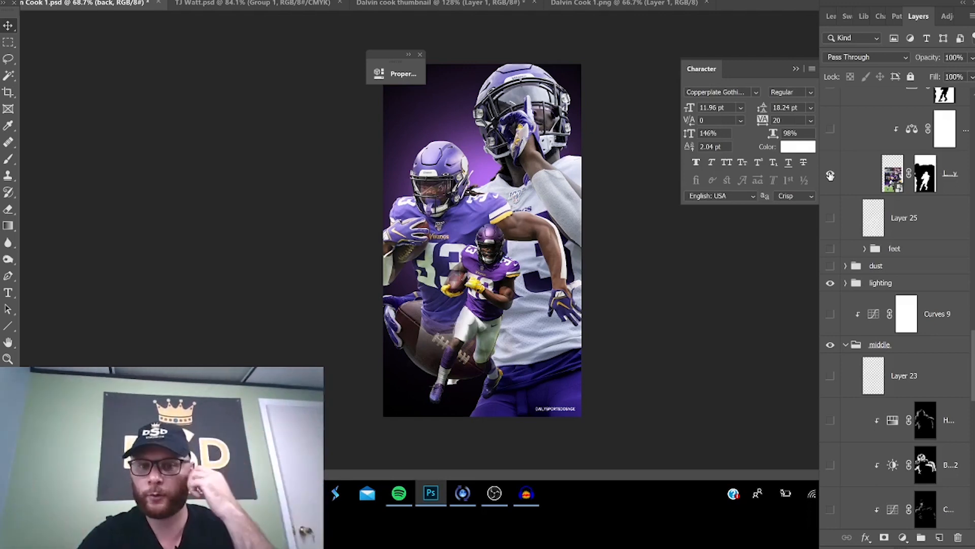
# In the back group, show the five adjustment layers clipped to Layer 19, working upward from the lowest one.
pyautogui.scroll(-5, 922, 244)
pyautogui.scroll(-4, 920, 319)
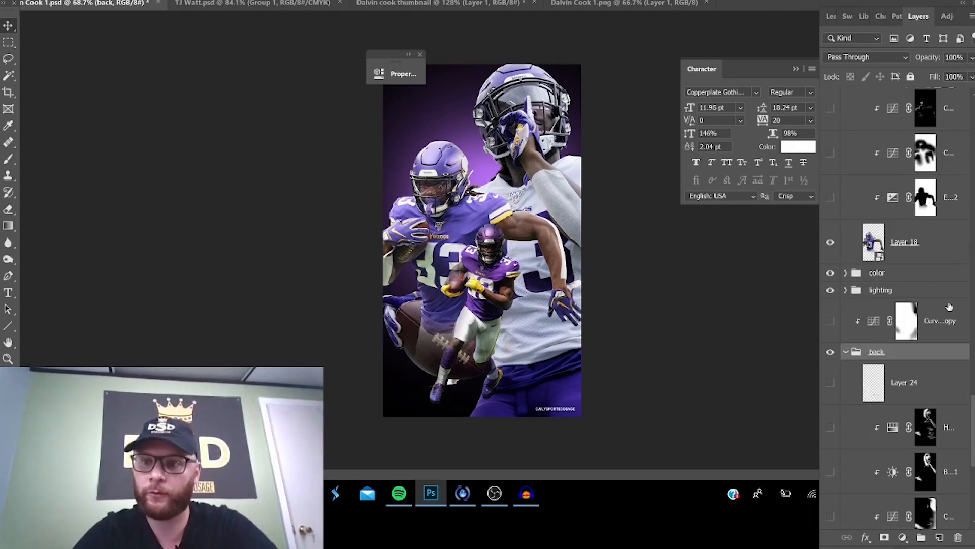
pyautogui.scroll(1, 923, 320)
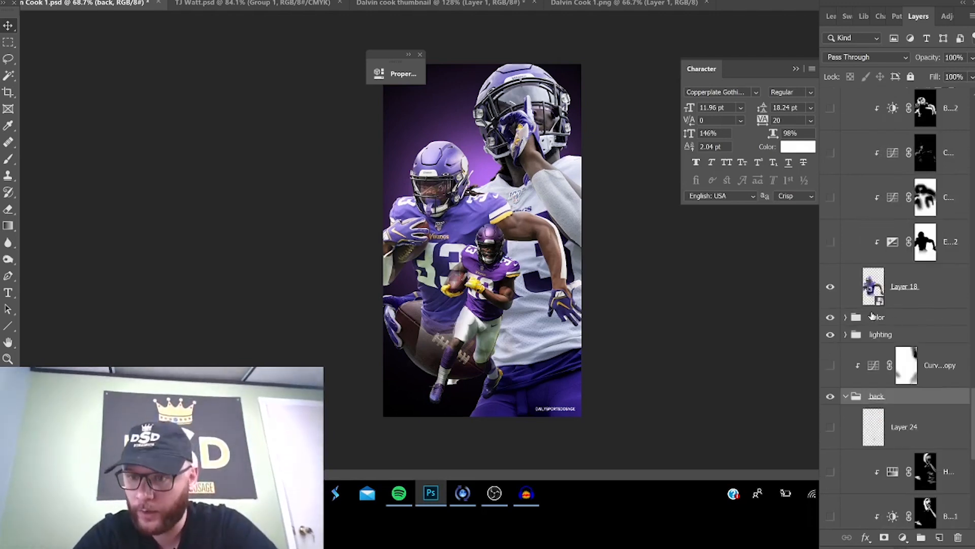
pyautogui.scroll(7, 891, 473)
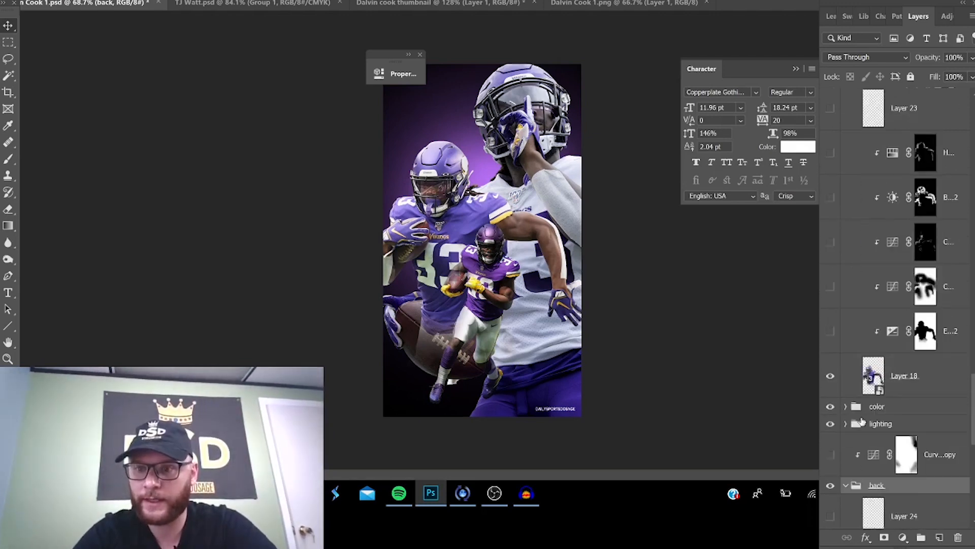
pyautogui.scroll(-7, 911, 388)
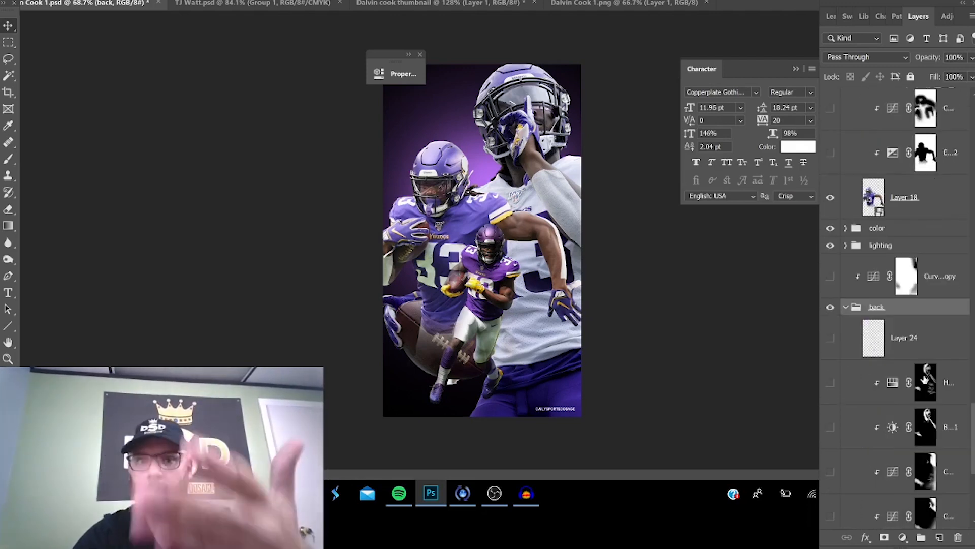
pyautogui.scroll(-3, 871, 377)
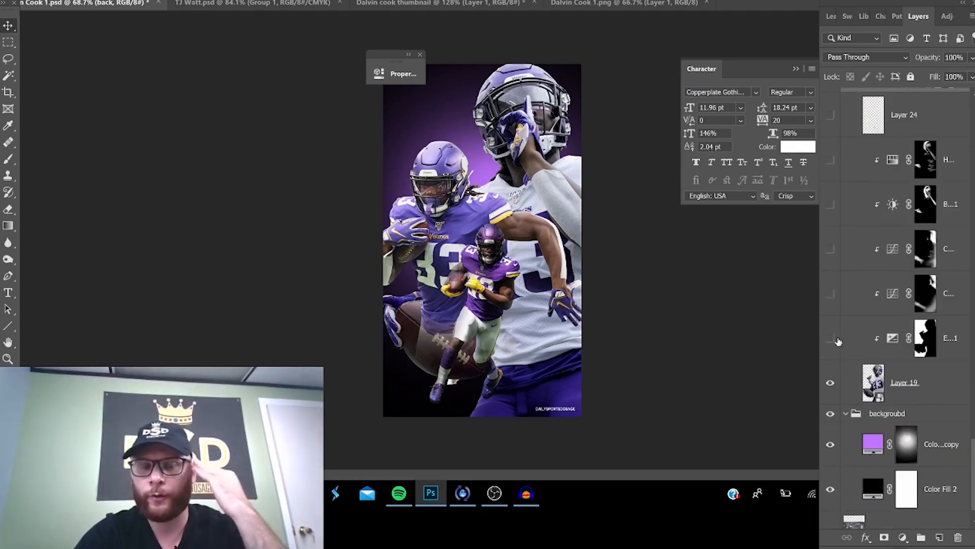
pyautogui.click(830, 338)
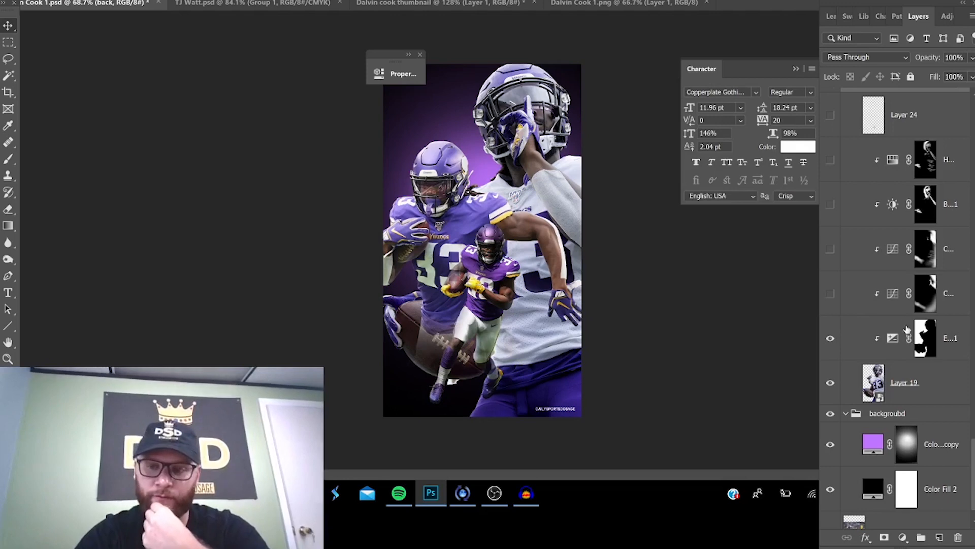
pyautogui.click(830, 292)
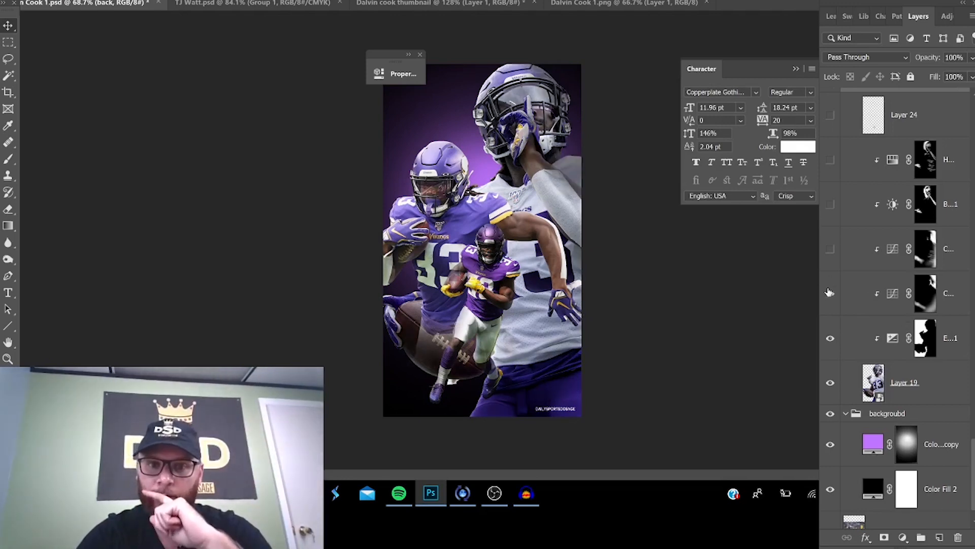
pyautogui.click(834, 248)
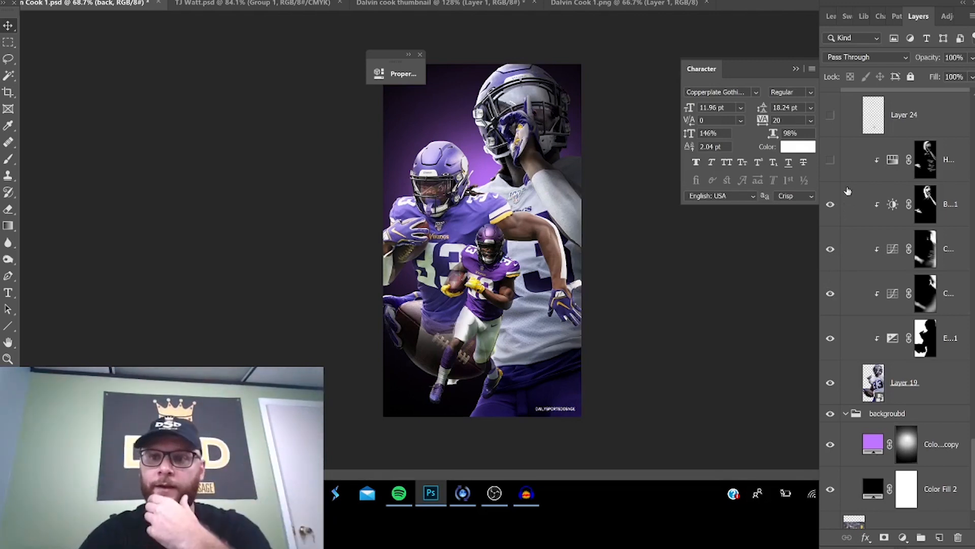
pyautogui.click(830, 159)
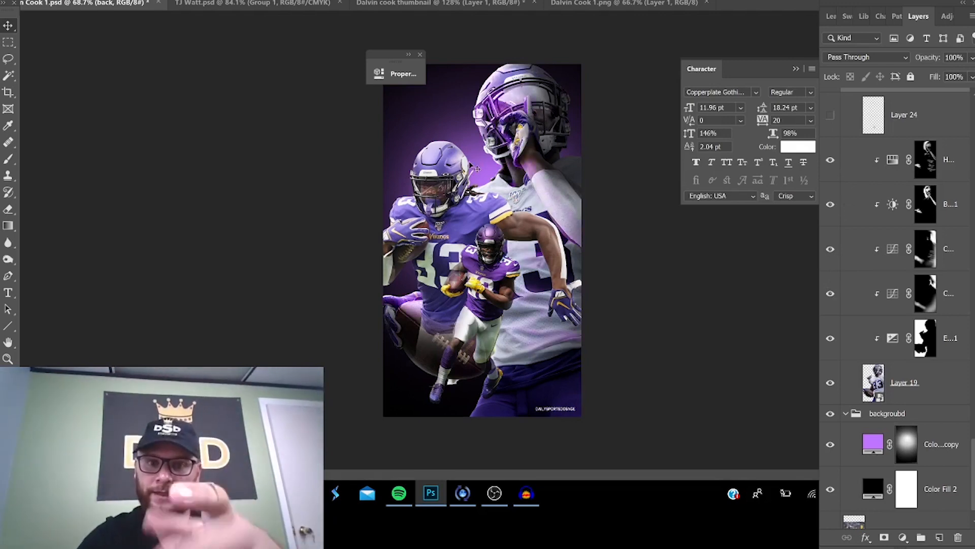
# Show the purple color fill and the Brightness/Contrast 3 adjustment in the upper lighting group.
pyautogui.scroll(2, 927, 187)
pyautogui.scroll(12, 926, 187)
pyautogui.scroll(10, 893, 212)
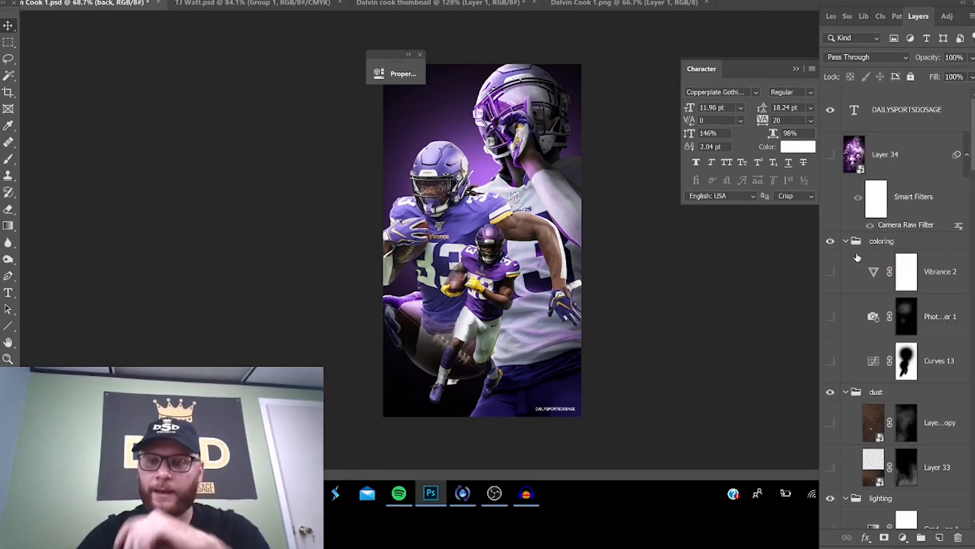
pyautogui.scroll(-5, 857, 260)
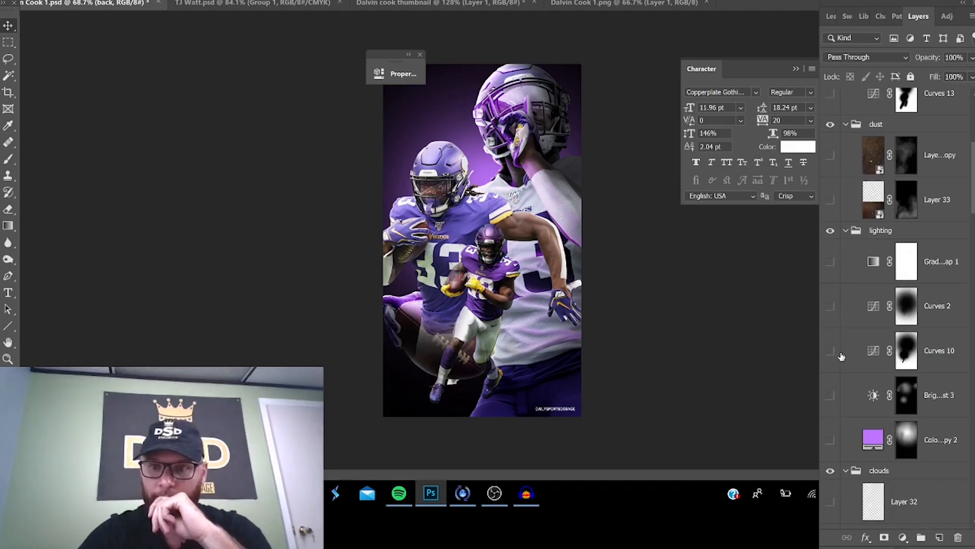
pyautogui.click(830, 440)
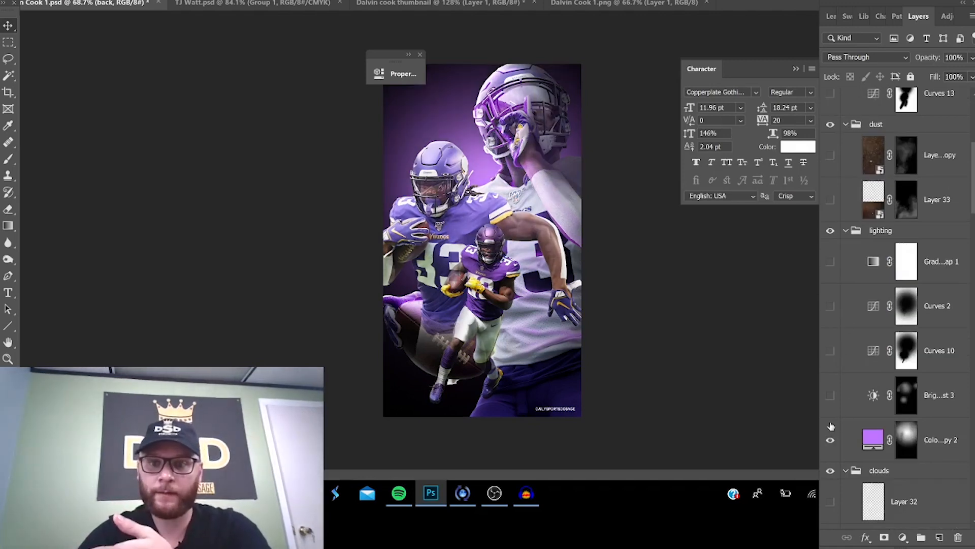
pyautogui.click(852, 395)
pyautogui.click(831, 396)
# Show the Curves 10 and Curves 2 adjustment layers in the upper lighting group.
pyautogui.click(831, 350)
pyautogui.click(831, 305)
pyautogui.click(832, 261)
pyautogui.click(836, 307)
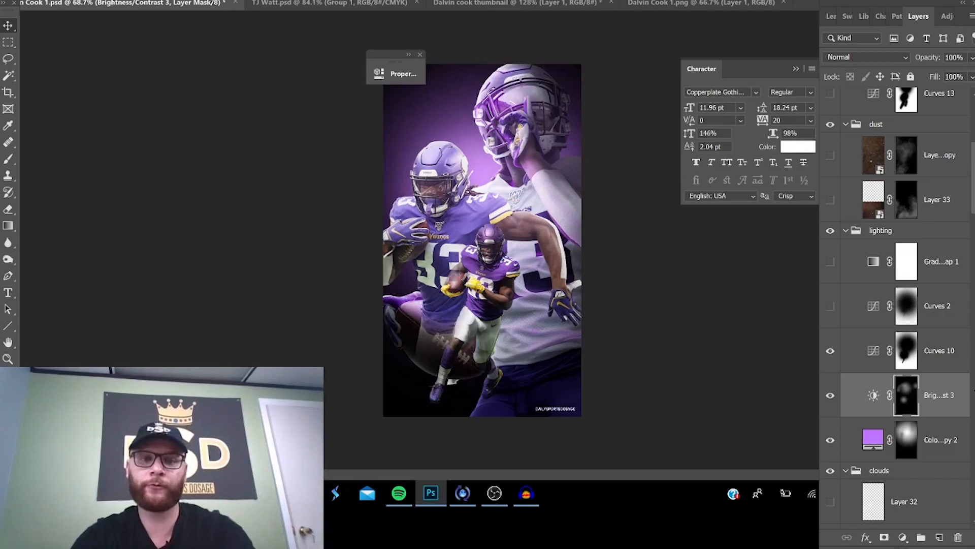
pyautogui.click(836, 309)
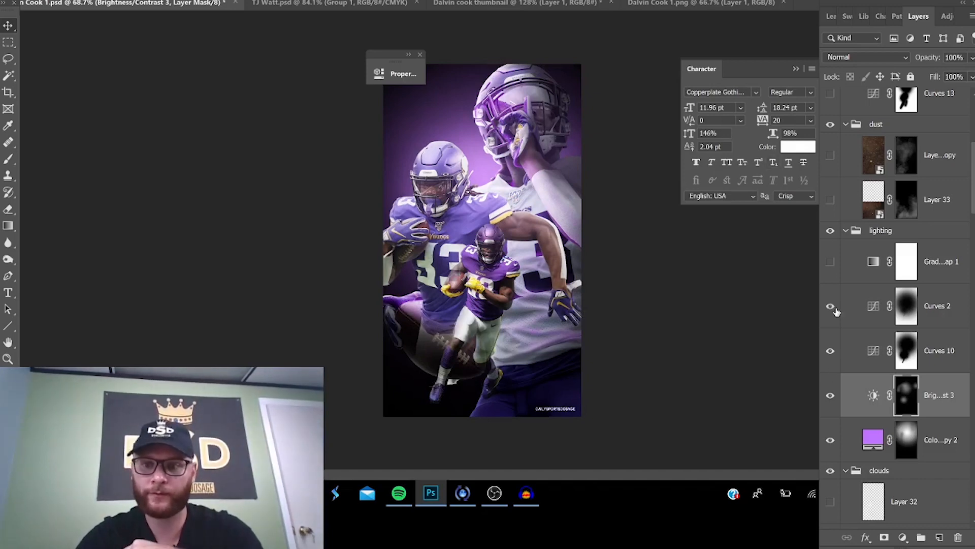
pyautogui.click(830, 261)
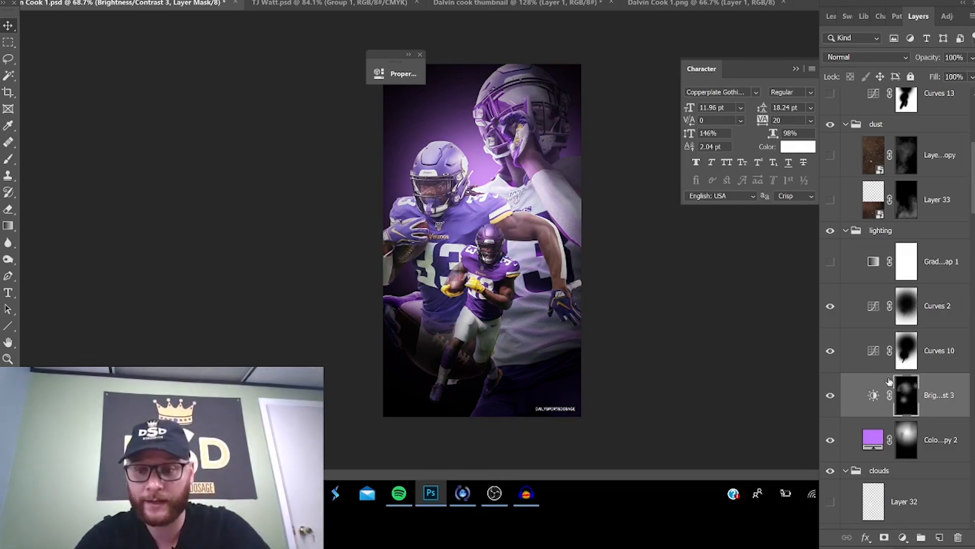
# Show the Gradient Map 1 layer in the lighting group and open its gradient in the Gradient Editor.
pyautogui.click(866, 350)
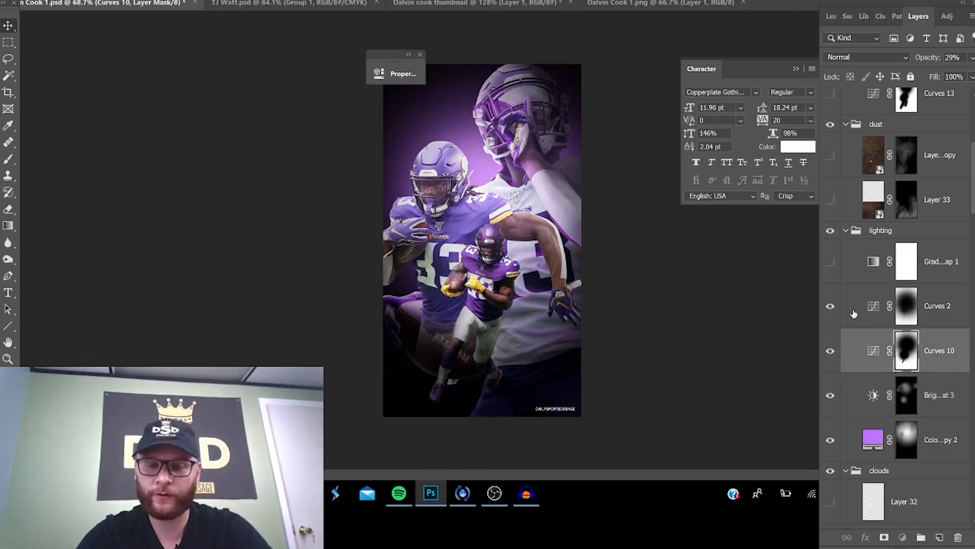
pyautogui.click(854, 314)
pyautogui.click(851, 269)
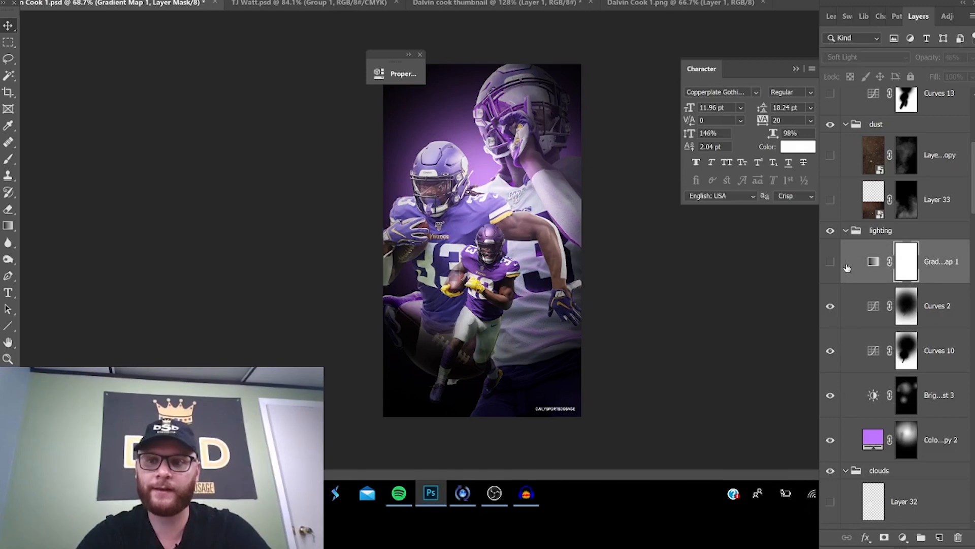
pyautogui.click(832, 262)
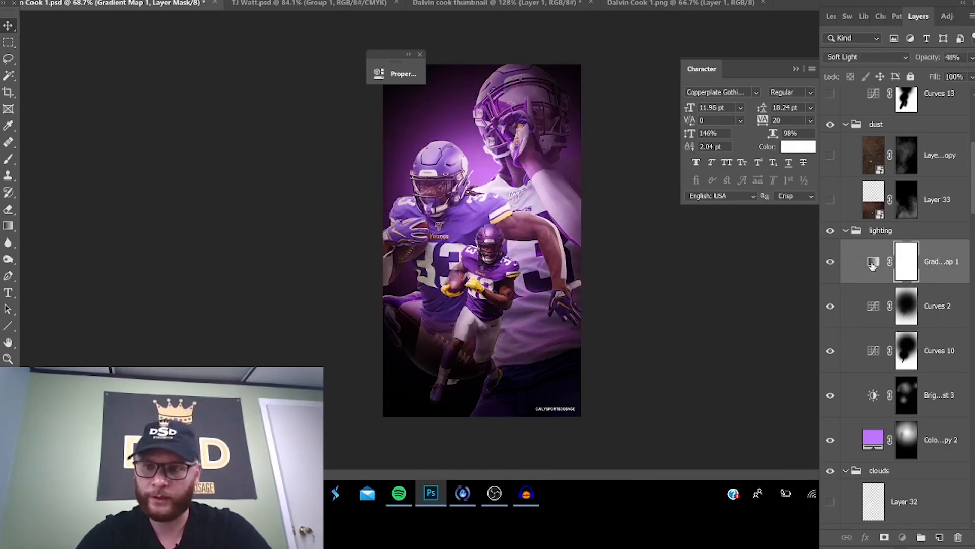
pyautogui.doubleClick(873, 263)
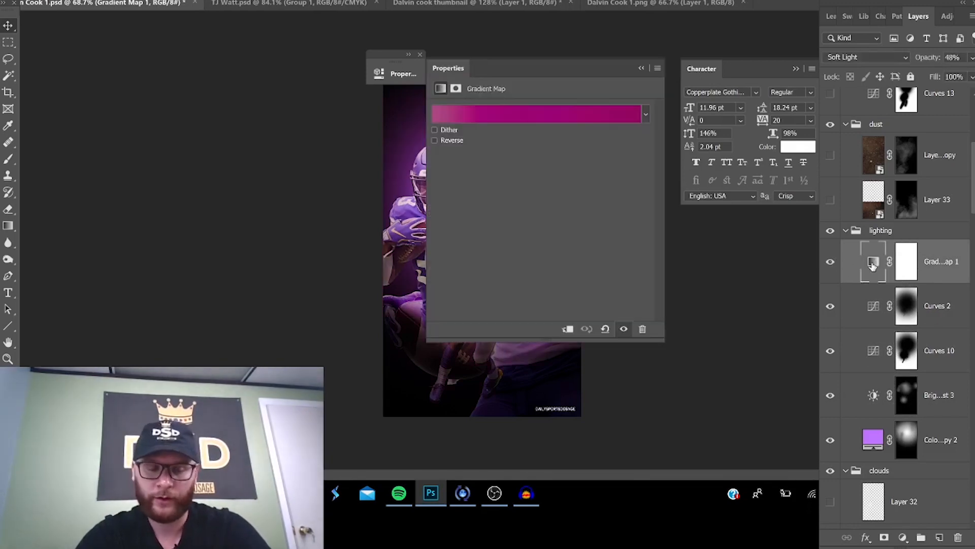
pyautogui.click(574, 114)
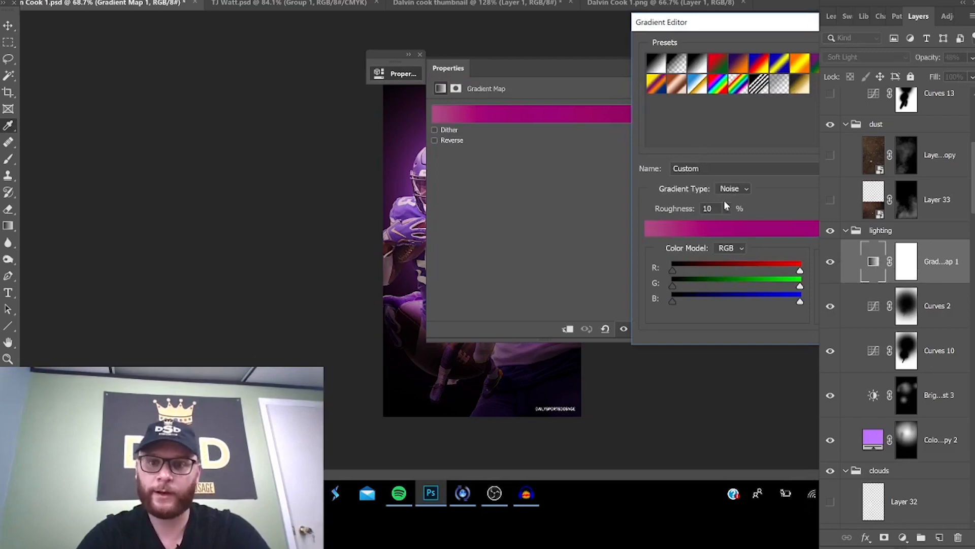
# Examine the Gradient Map 1 layer's roughness and gradient type options, close the Gradient Editor, and check the layer's blend mode.
pyautogui.click(728, 208)
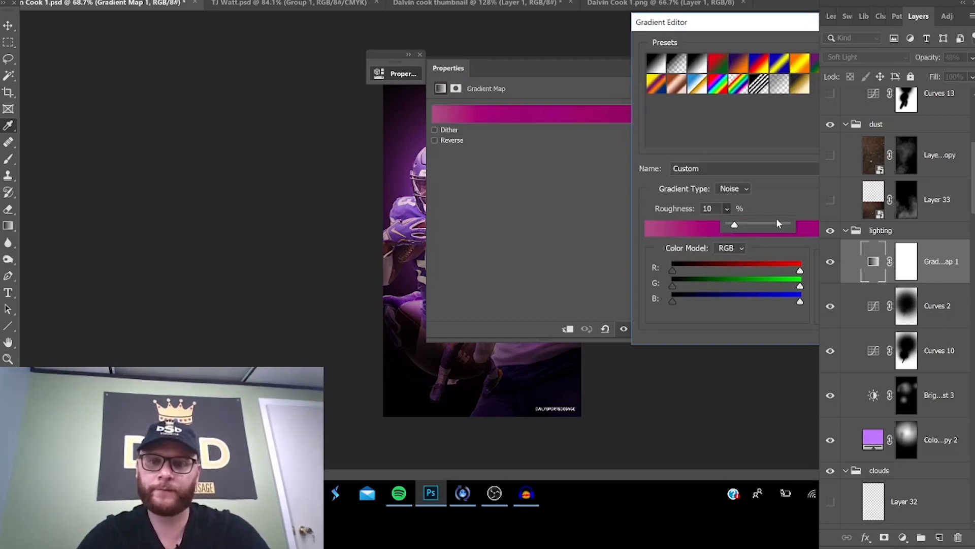
pyautogui.click(745, 190)
pyautogui.click(750, 212)
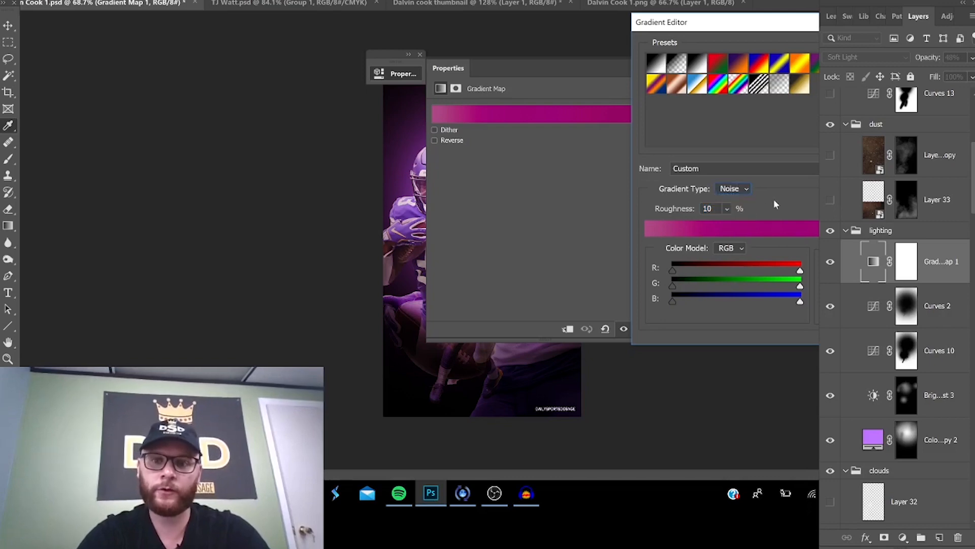
pyautogui.click(886, 103)
pyautogui.click(876, 57)
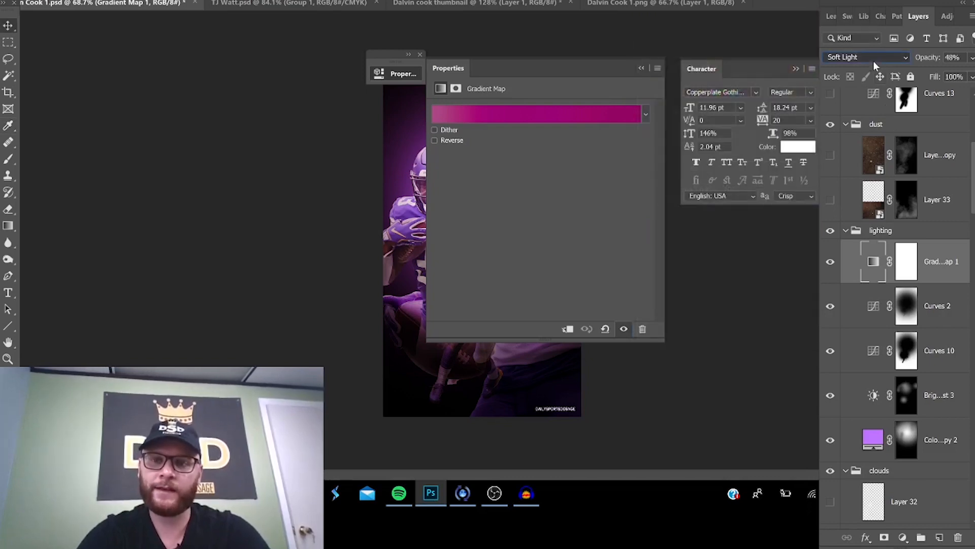
pyautogui.click(872, 235)
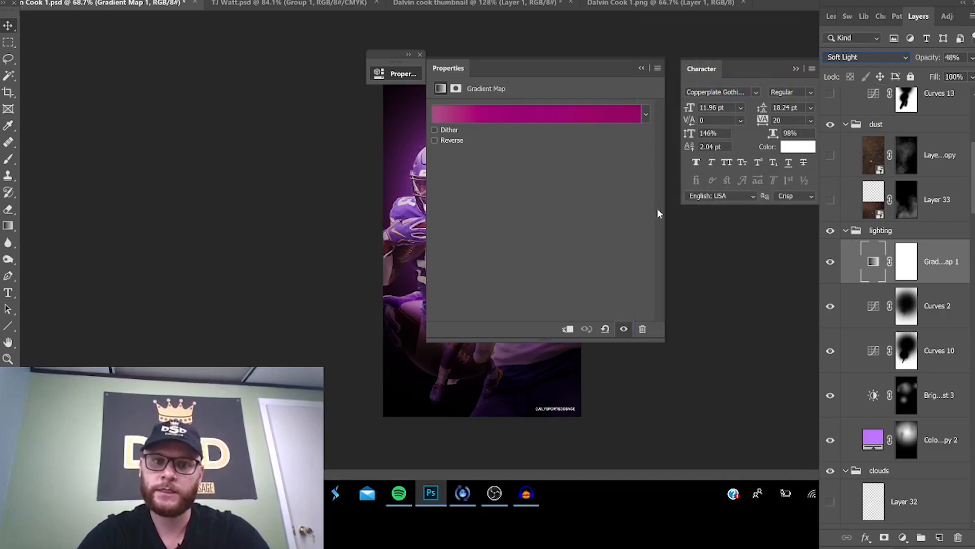
pyautogui.click(642, 68)
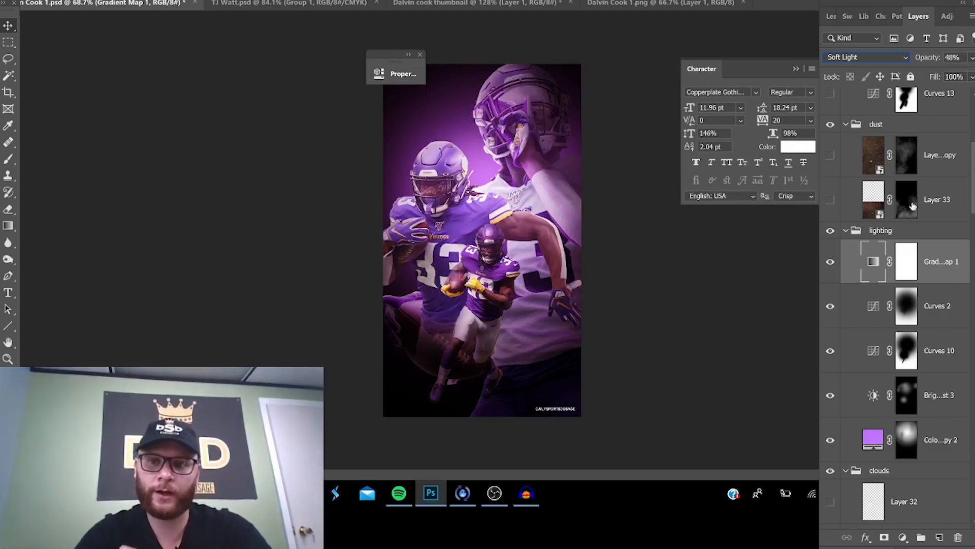
# Collapse the upper lighting group and show Layer 24 in the back group.
pyautogui.click(856, 231)
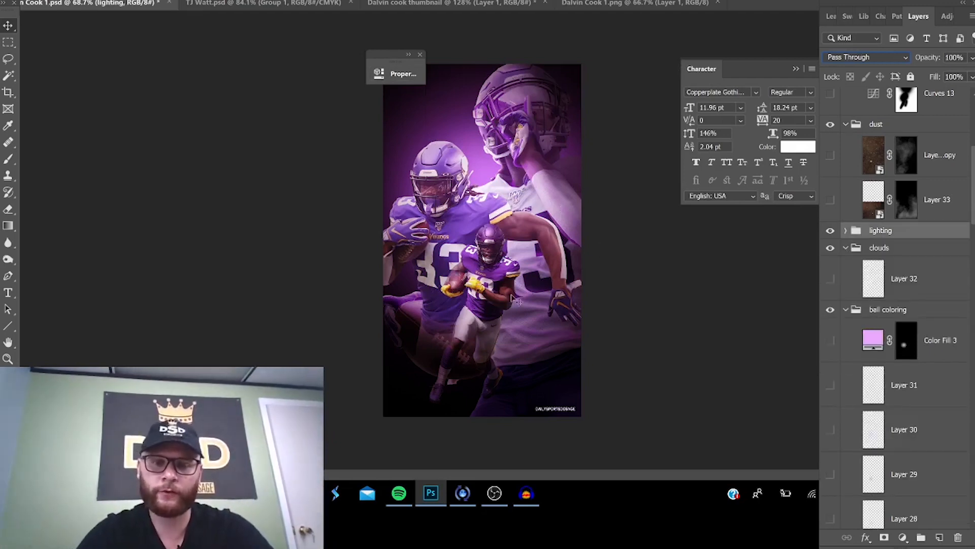
pyautogui.scroll(-15, 955, 361)
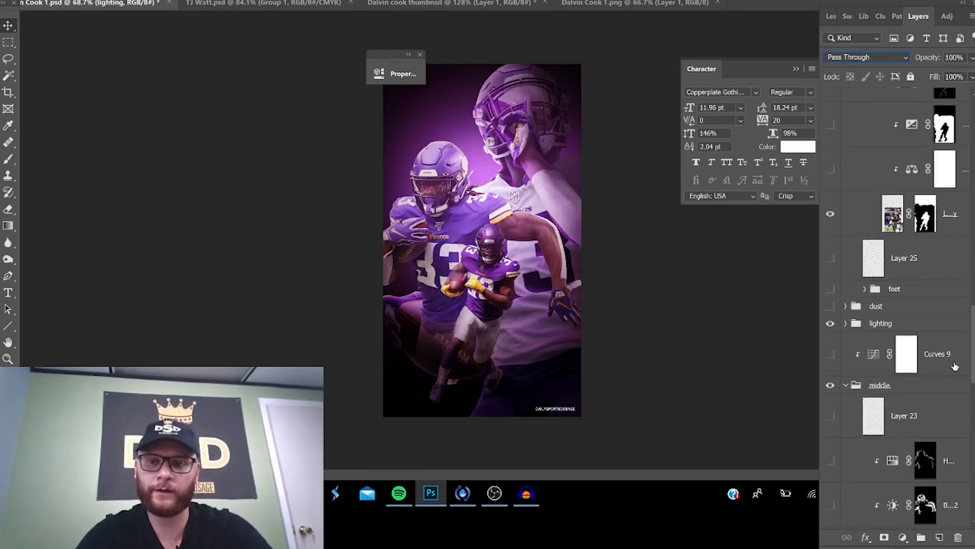
pyautogui.scroll(-15, 955, 362)
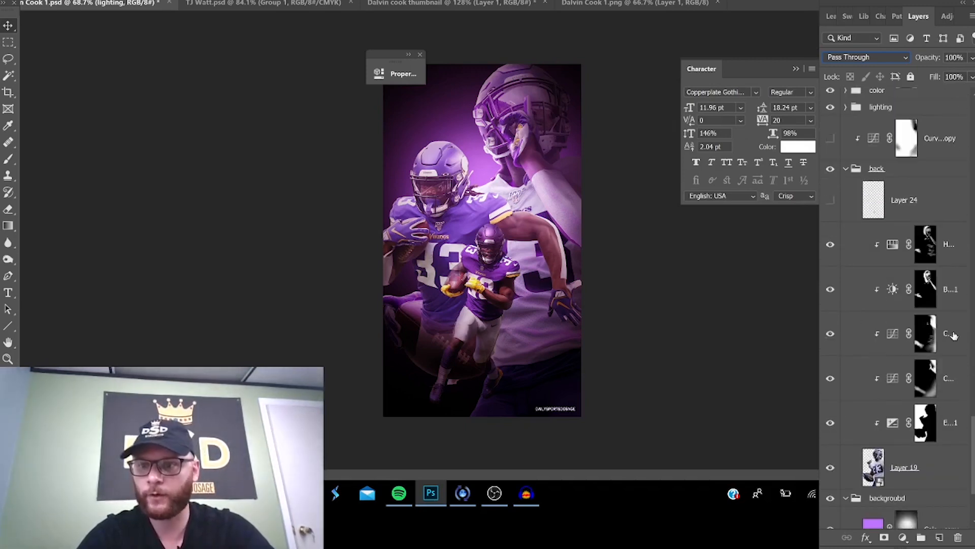
pyautogui.scroll(2, 897, 345)
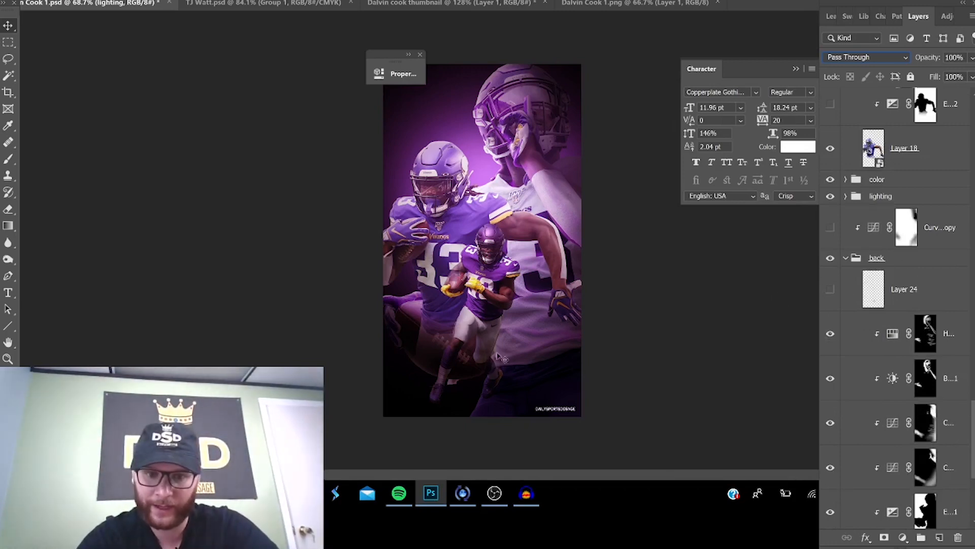
pyautogui.click(829, 289)
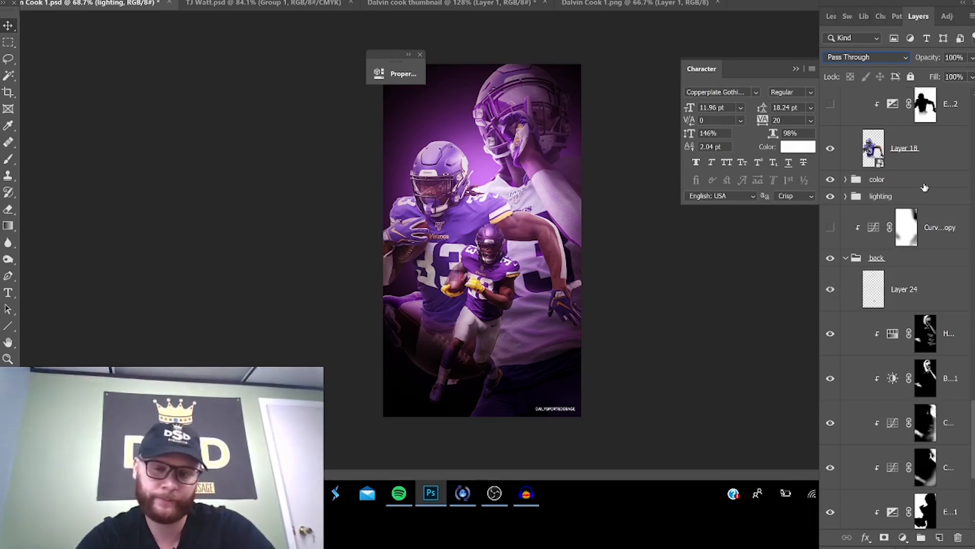
# Show the Curves 9 copy adjustment clipped to the back group and inspect its curve.
pyautogui.click(830, 228)
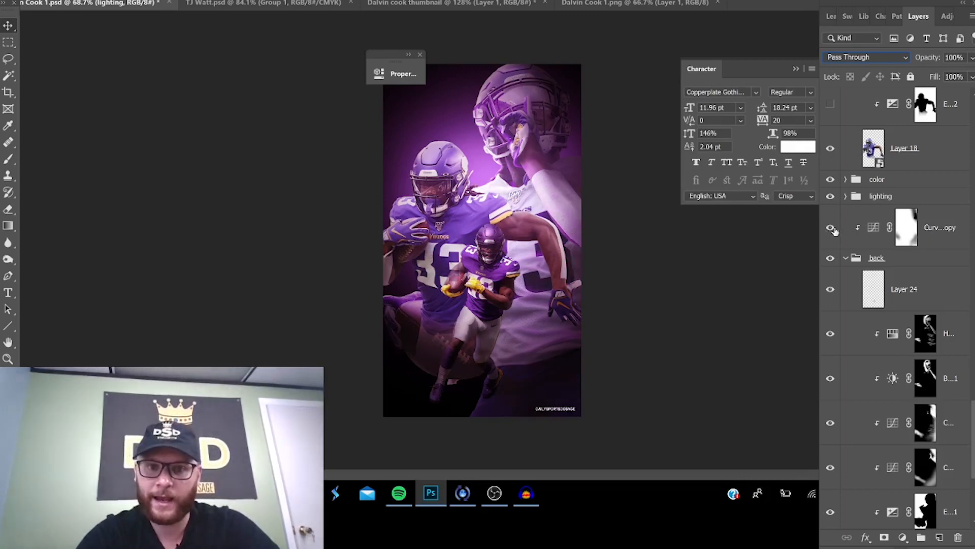
pyautogui.doubleClick(873, 227)
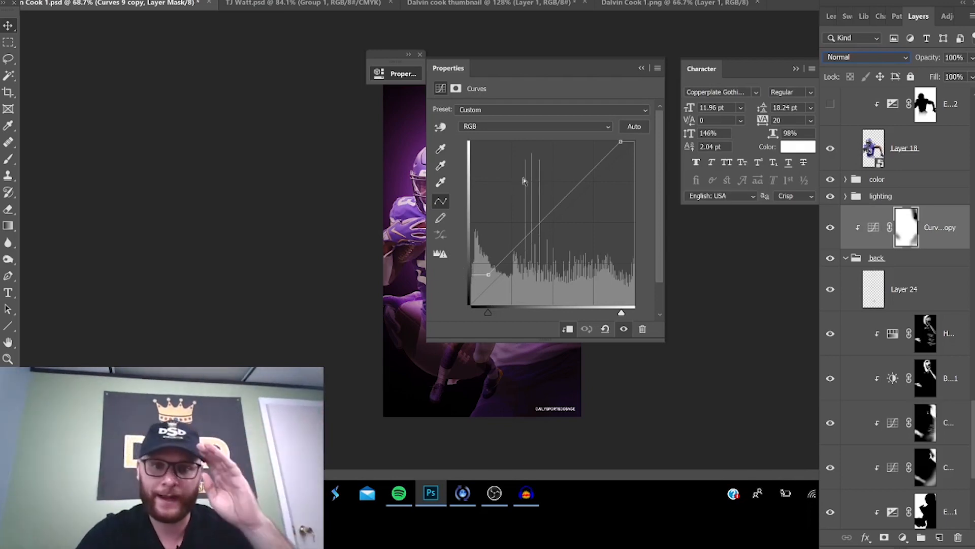
pyautogui.click(643, 69)
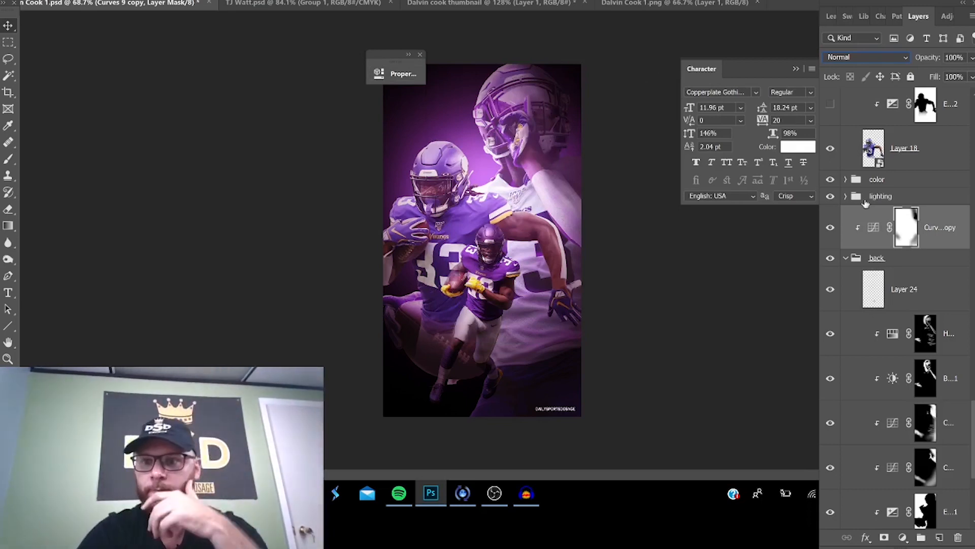
# Above the back group, show the Curves copy layer in the lighting group and the purple Color Fill 1 in the color group.
pyautogui.click(846, 197)
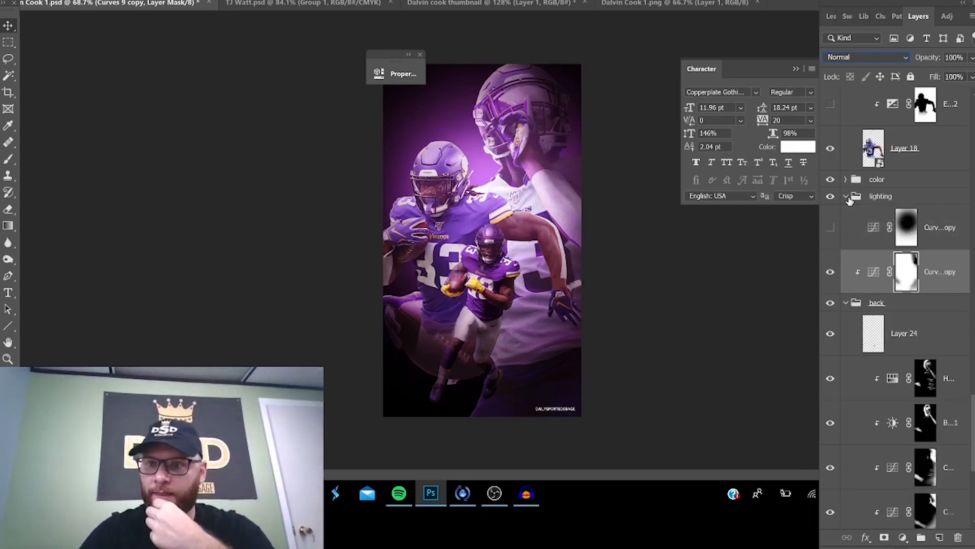
pyautogui.click(832, 226)
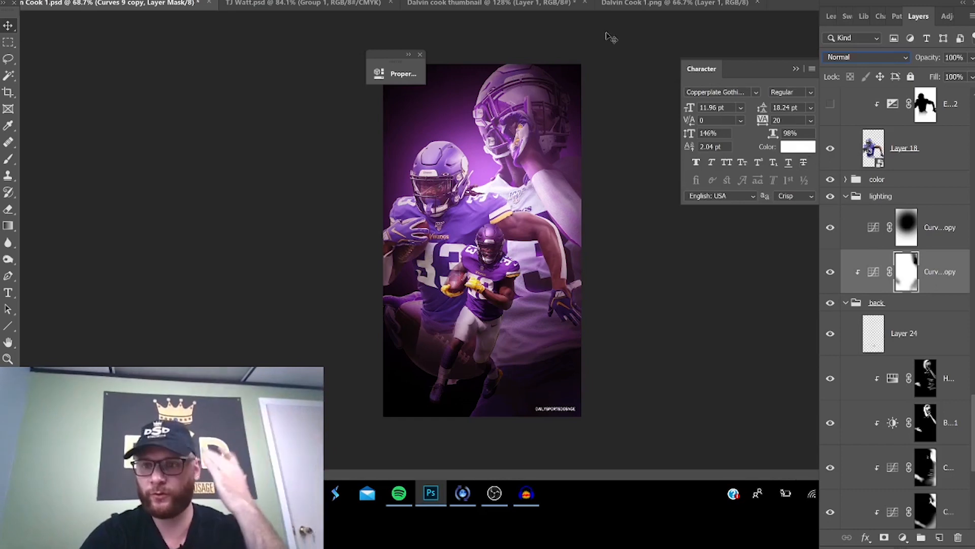
pyautogui.click(846, 202)
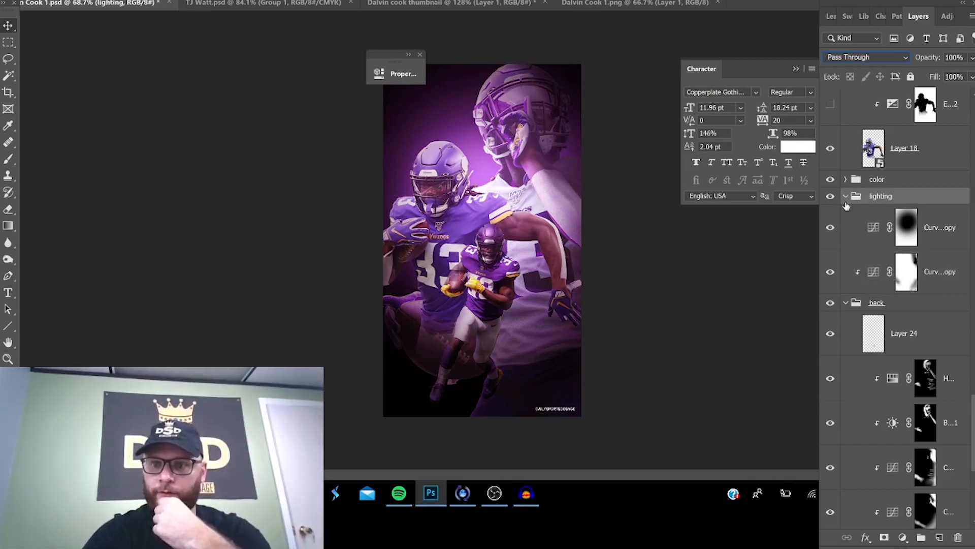
pyautogui.click(846, 197)
pyautogui.click(846, 180)
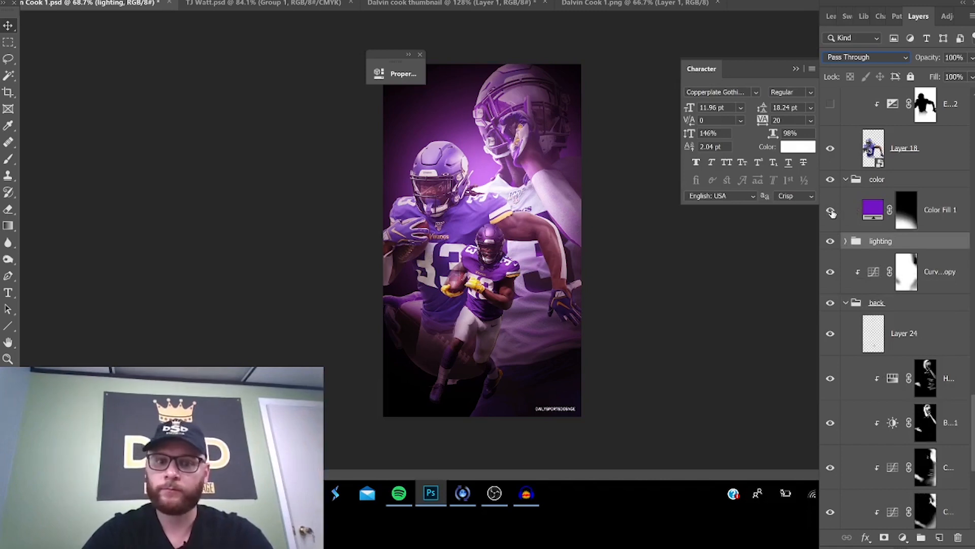
pyautogui.click(831, 211)
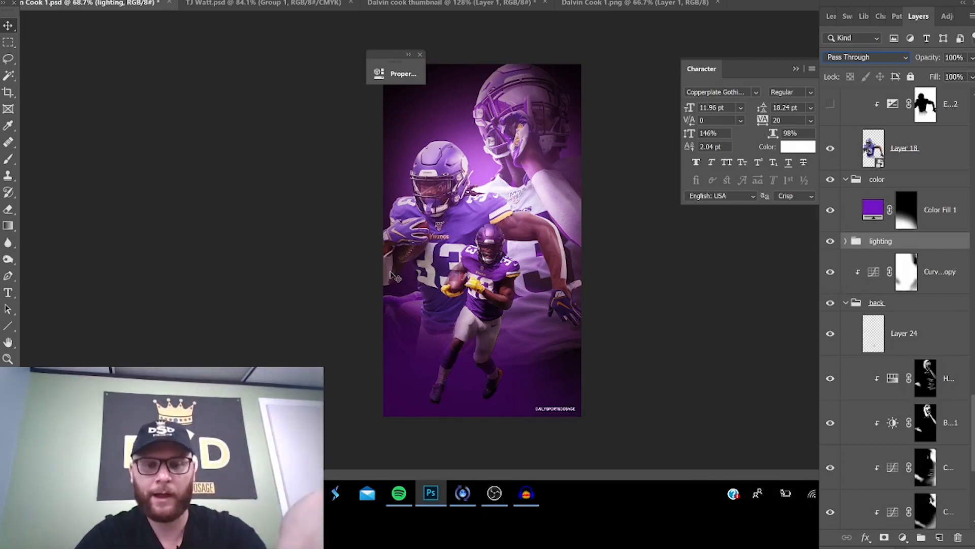
# In the middle group, show the five adjustment layers clipped to Layer 18, working upward from the lowest one.
pyautogui.scroll(3, 862, 173)
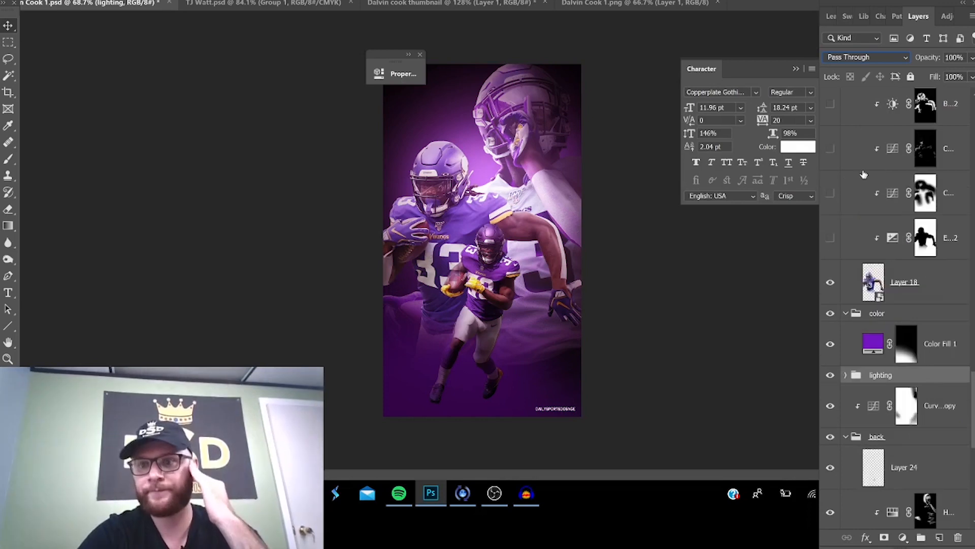
pyautogui.scroll(3, 853, 330)
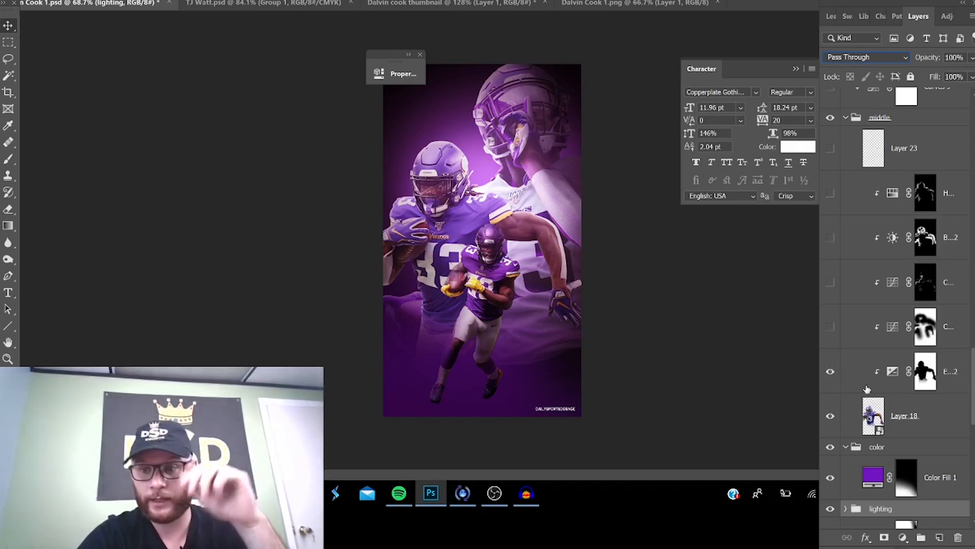
pyautogui.click(832, 330)
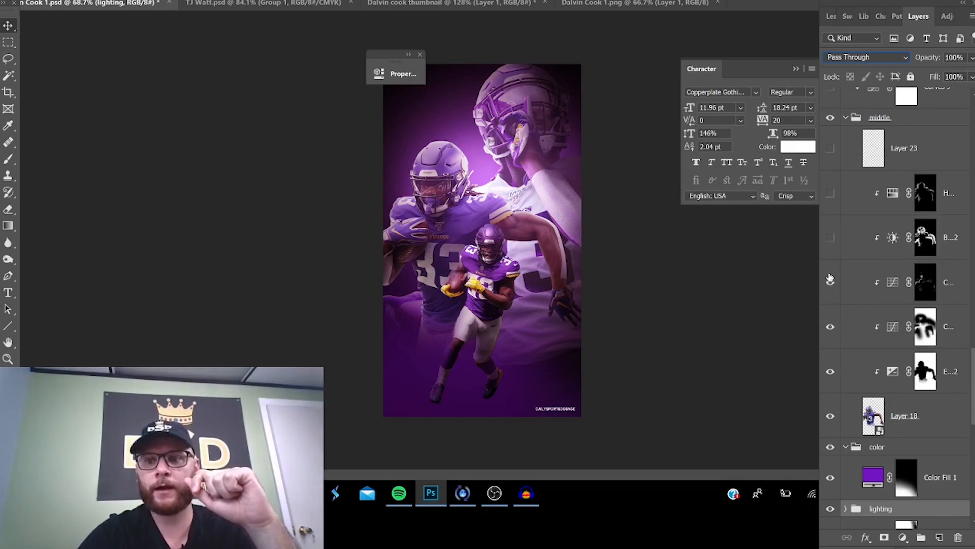
pyautogui.click(831, 279)
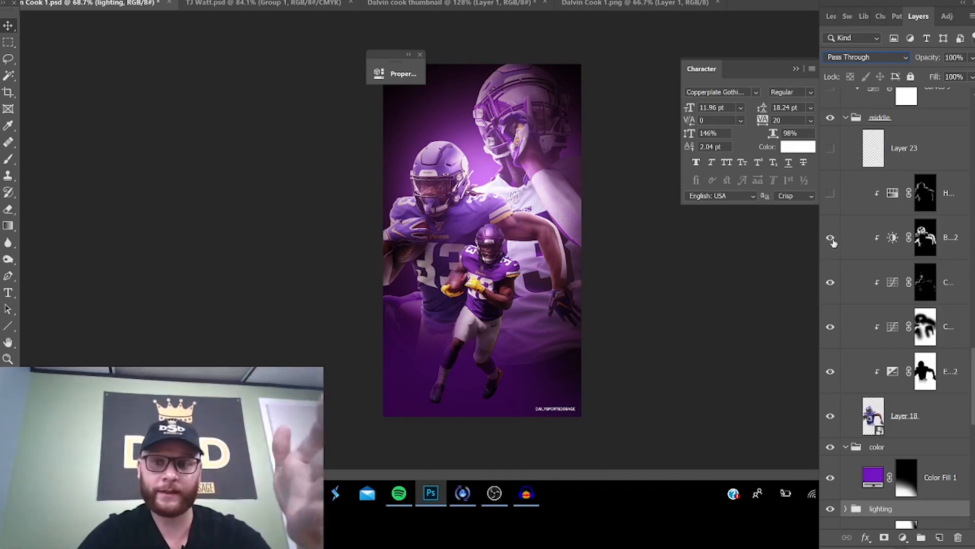
pyautogui.click(830, 193)
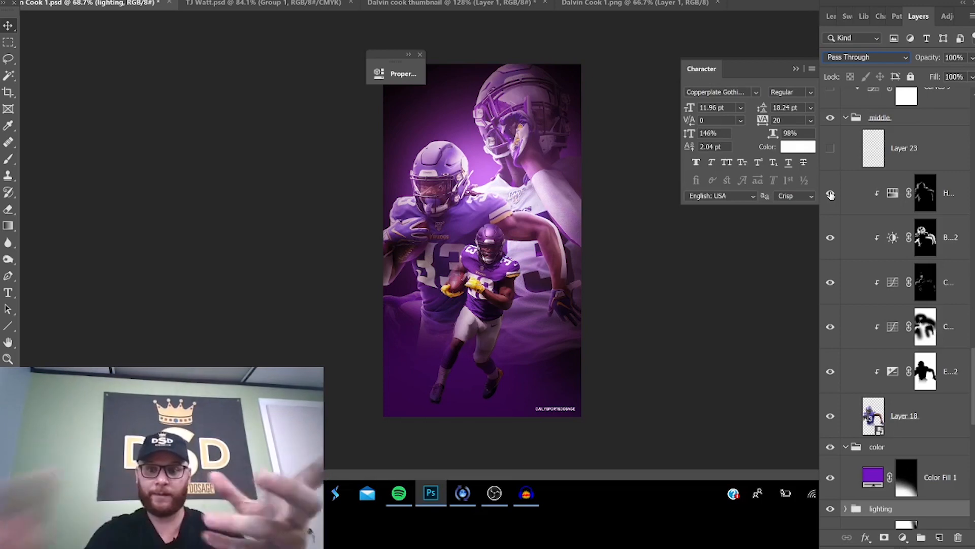
# Show Layer 23 and the Curves 9 adjustment clipped to the middle group, and inspect the Curves 9 settings.
pyautogui.scroll(1, 841, 218)
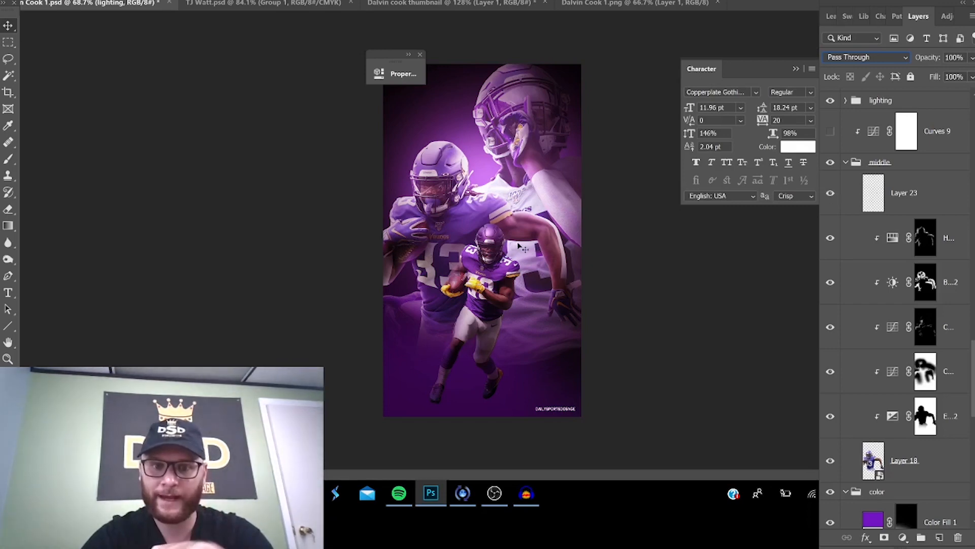
pyautogui.click(831, 194)
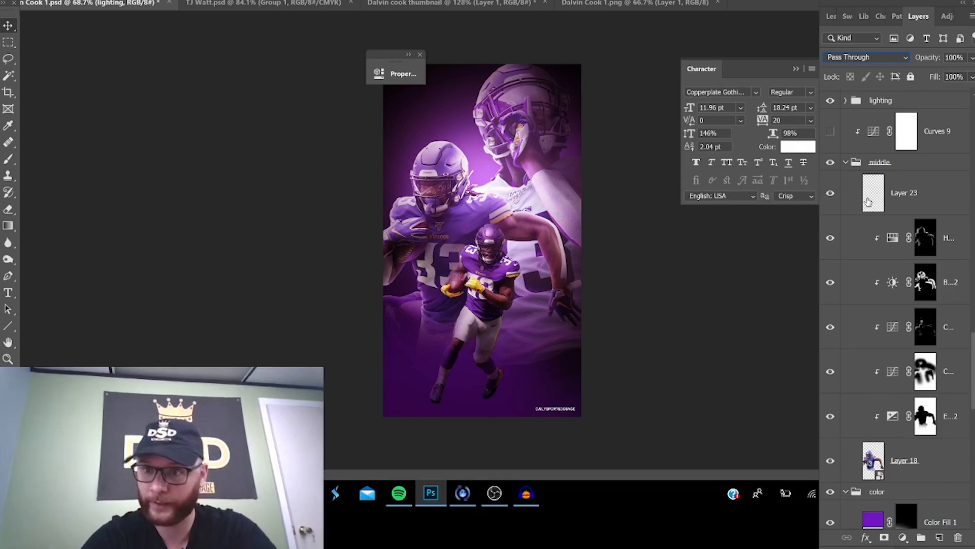
pyautogui.scroll(2, 864, 203)
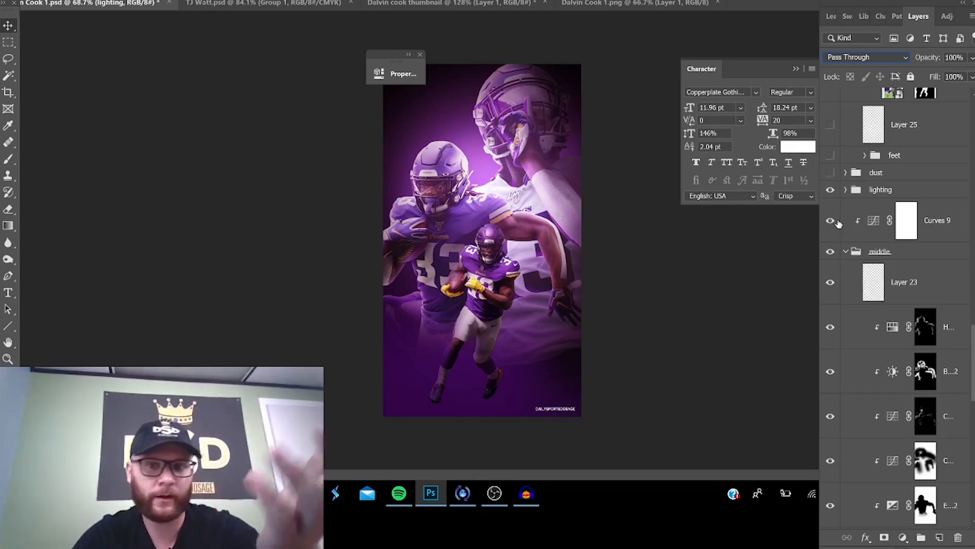
pyautogui.doubleClick(881, 230)
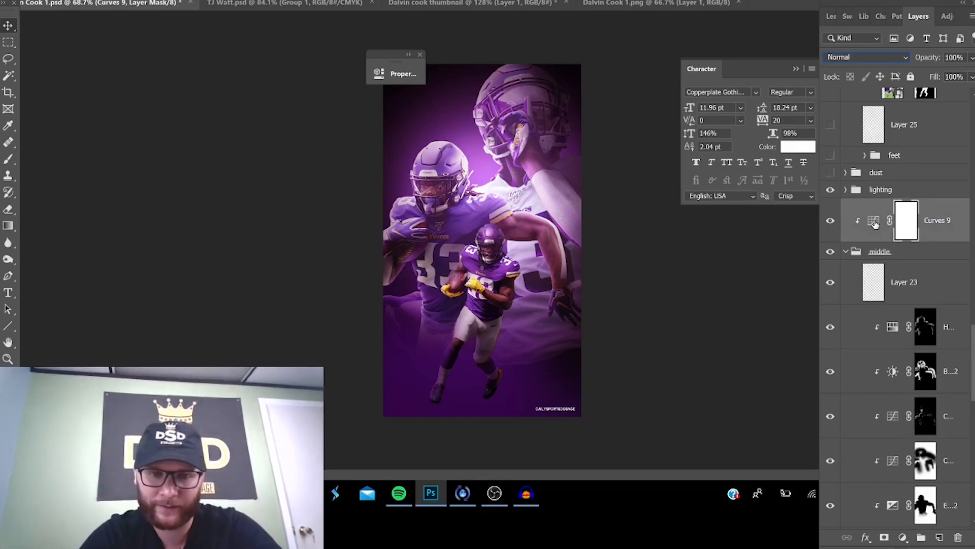
pyautogui.click(641, 68)
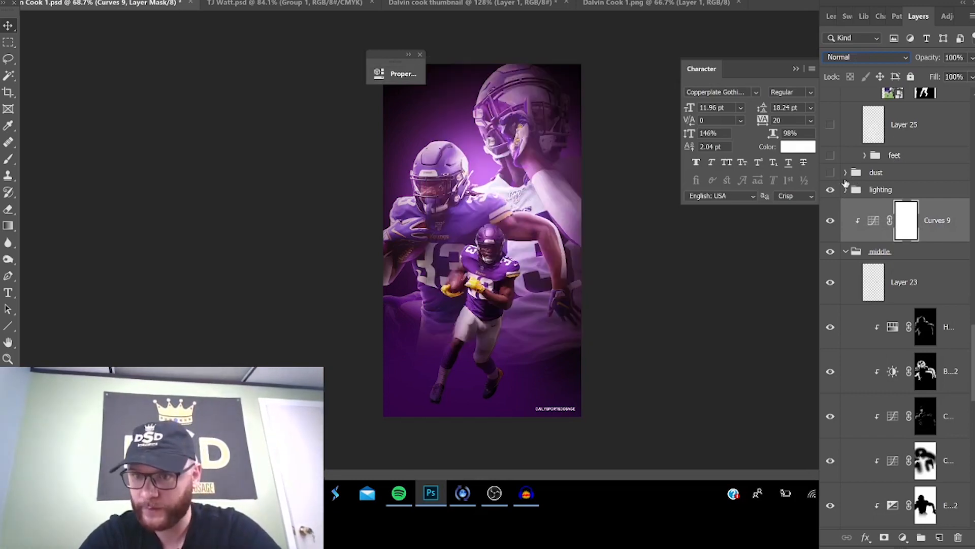
# Above the middle group, show Curves 12 in the lighting group, plus the dust and feet groups.
pyautogui.click(845, 190)
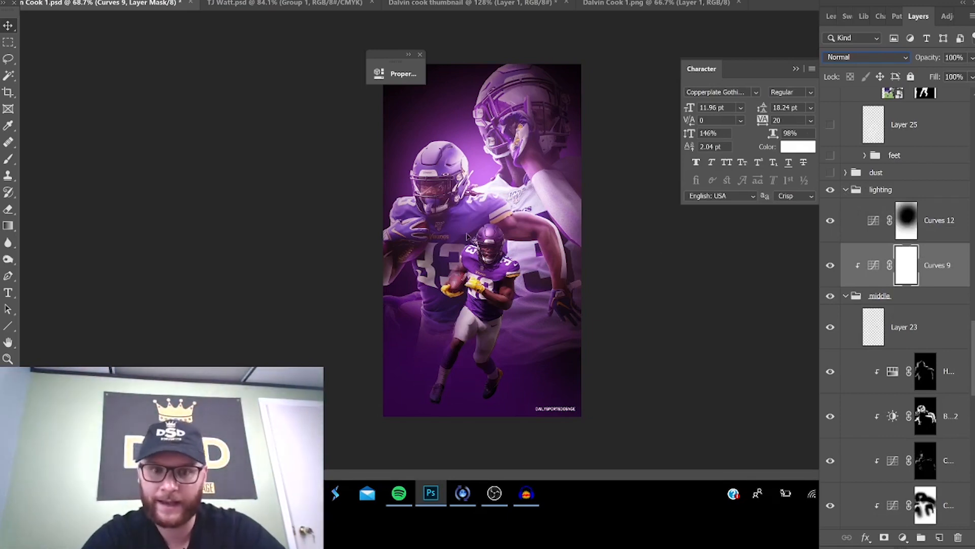
pyautogui.click(830, 173)
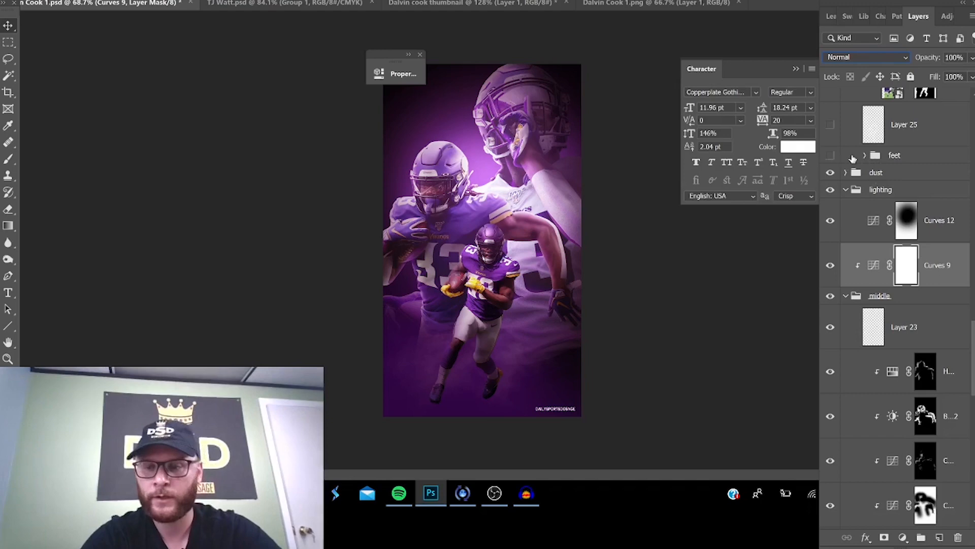
pyautogui.scroll(2, 859, 174)
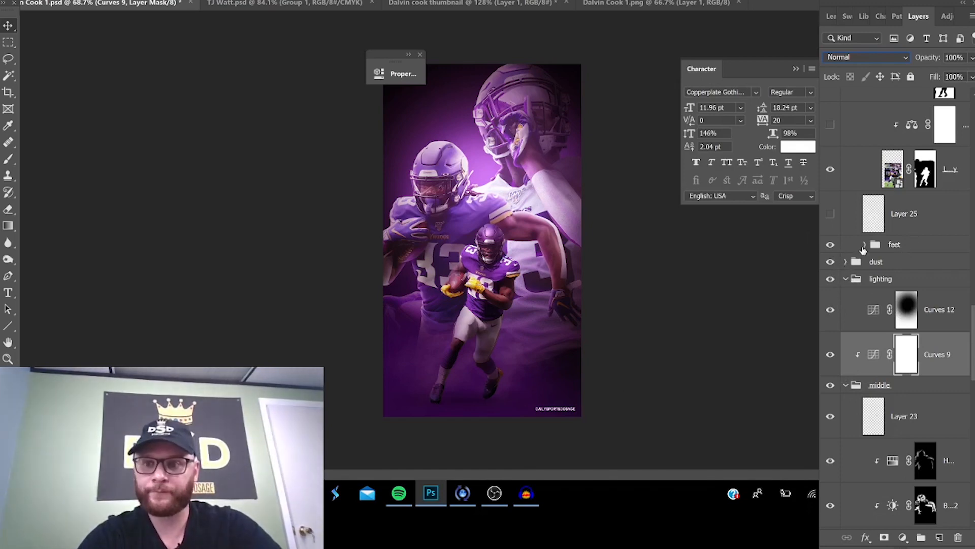
# Select Layer 21 in the feet group and flatten the round brush tip into a narrow ellipse.
pyautogui.click(863, 245)
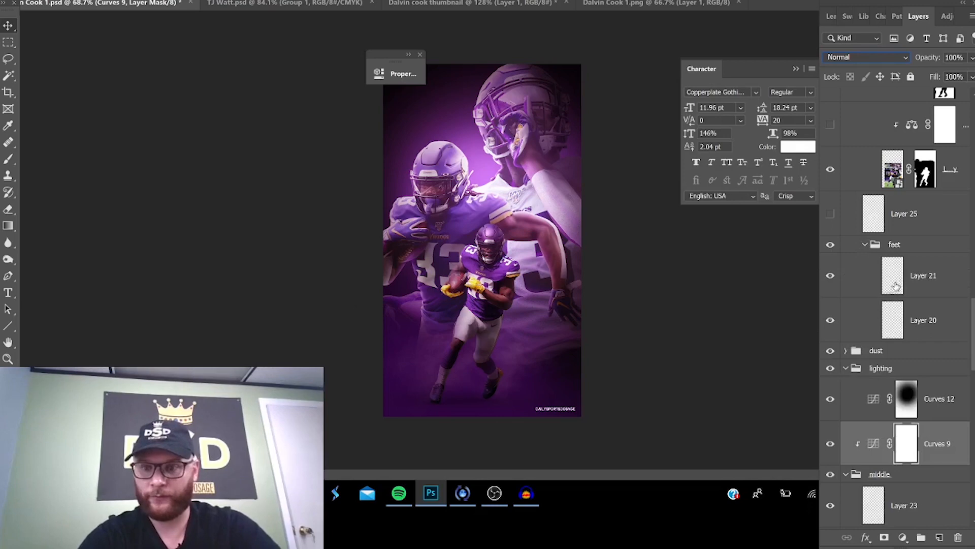
pyautogui.click(868, 290)
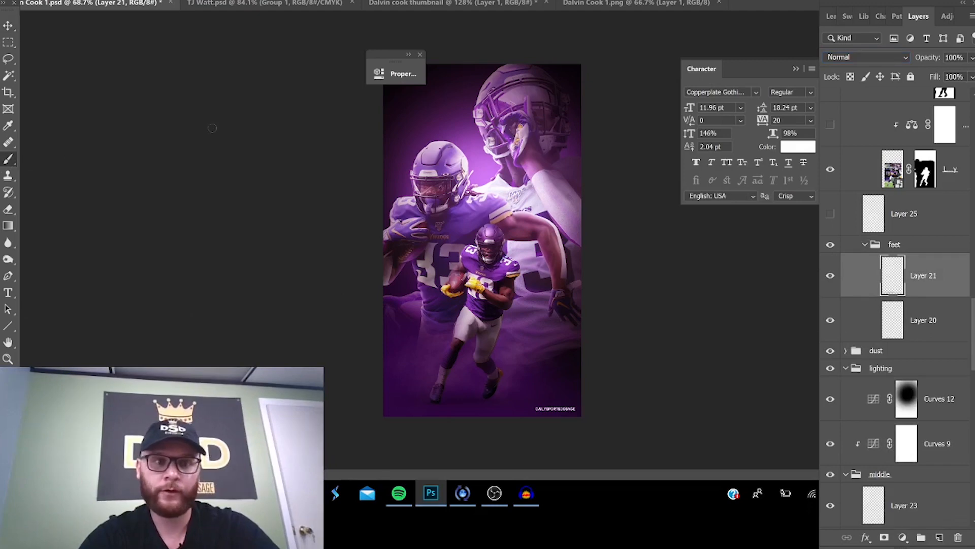
pyautogui.rightClick(213, 128)
pyautogui.moveTo(32, 16); pyautogui.dragTo(34, 28)
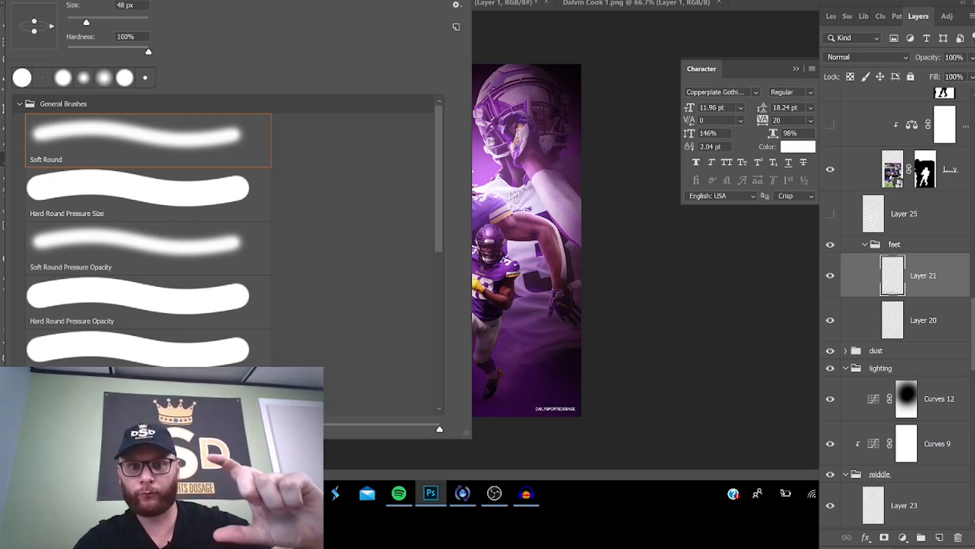
pyautogui.click(496, 179)
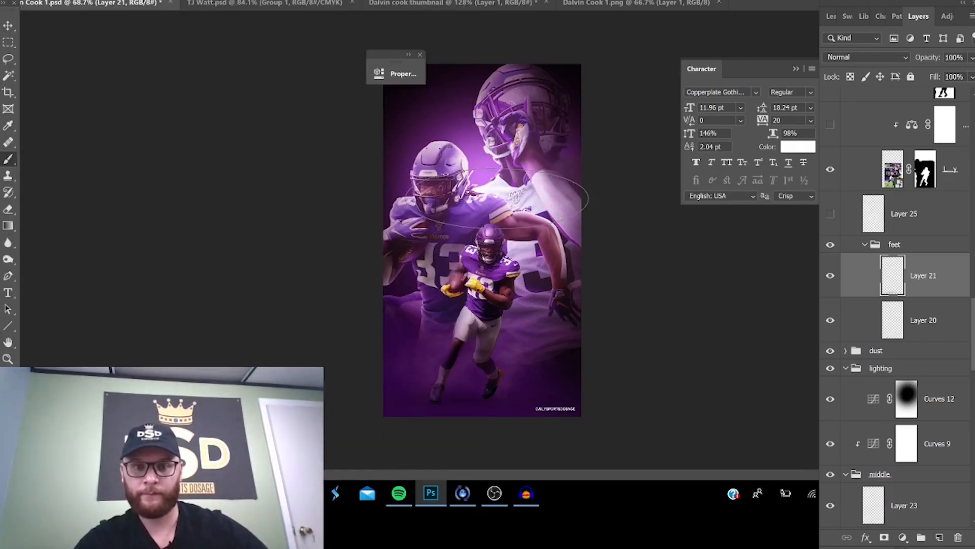
# Stamp one dab of the flattened brush across the poster on Layer 21 and undo it.
pyautogui.click(483, 230)
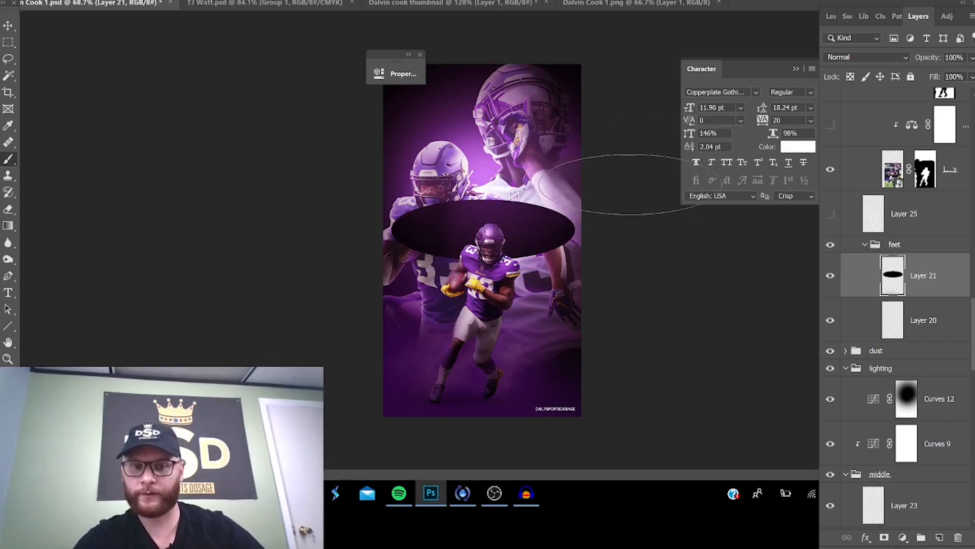
pyautogui.hotkey('ctrl', 'z')
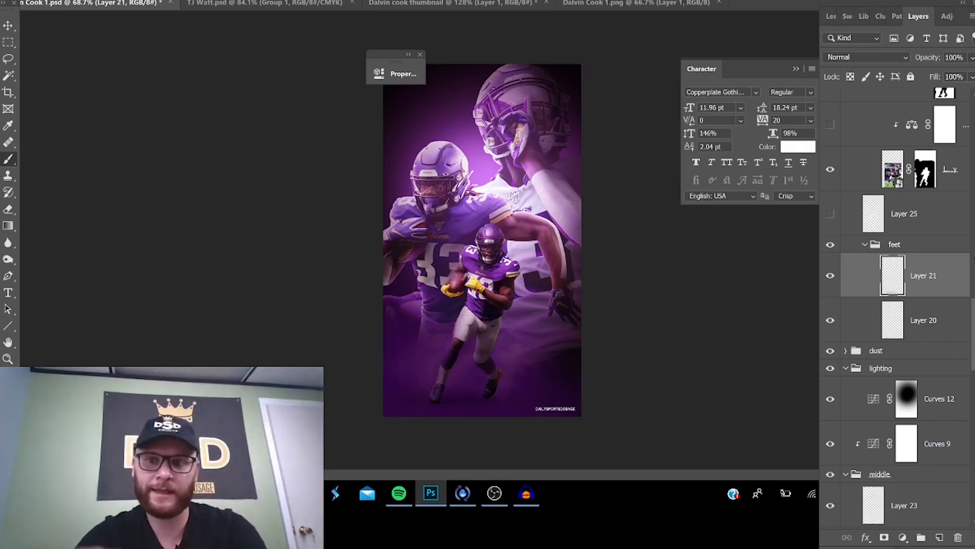
# Collapse the feet group, examine the shadows under the front player's shoes, and show Layer 25.
pyautogui.click(863, 245)
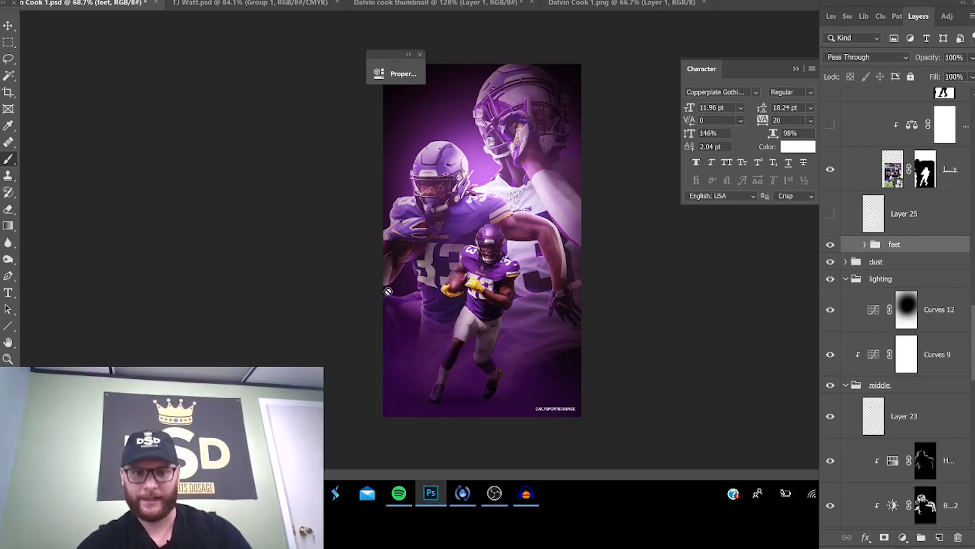
pyautogui.scroll(5, 442, 412)
pyautogui.moveTo(443, 404); pyautogui.dragTo(475, 211)
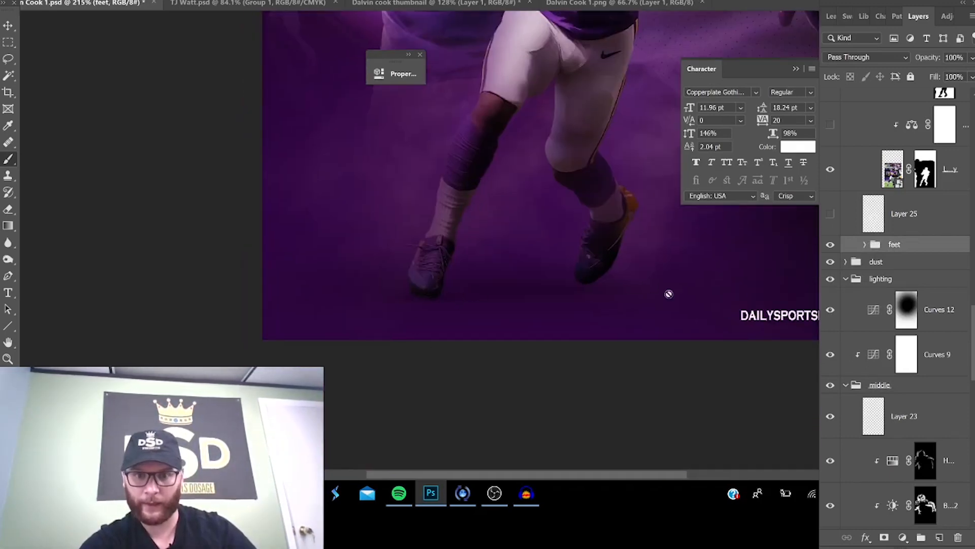
pyautogui.scroll(-3, 609, 287)
pyautogui.scroll(-2, 610, 287)
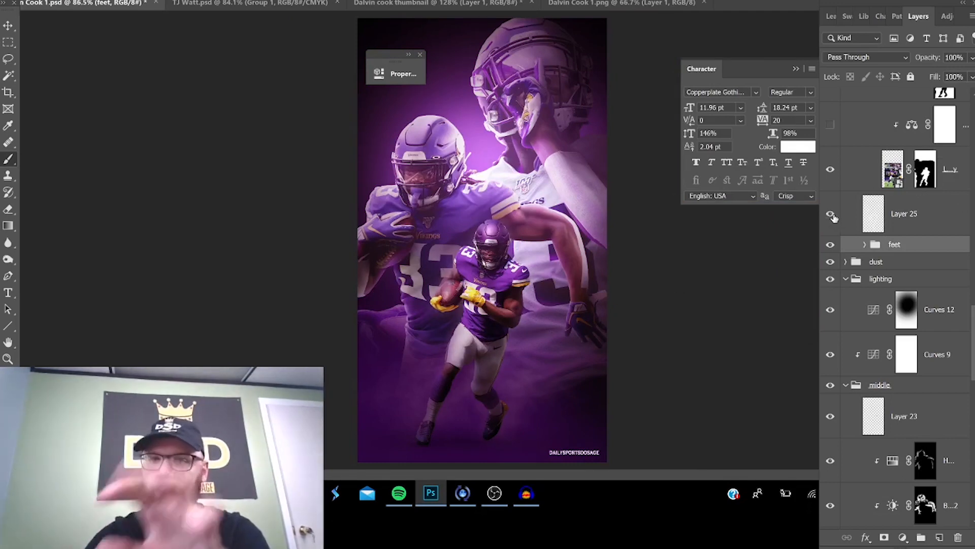
# In the body group, show the lowest four adjustments clipped to the front player, comparing the upper curves adjustment off and on.
pyautogui.scroll(1, 834, 215)
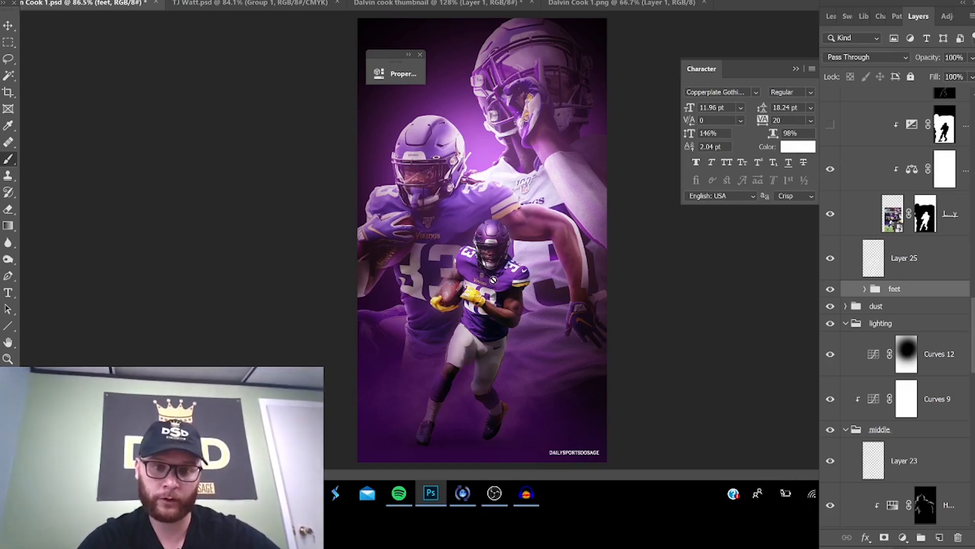
pyautogui.scroll(1, 968, 205)
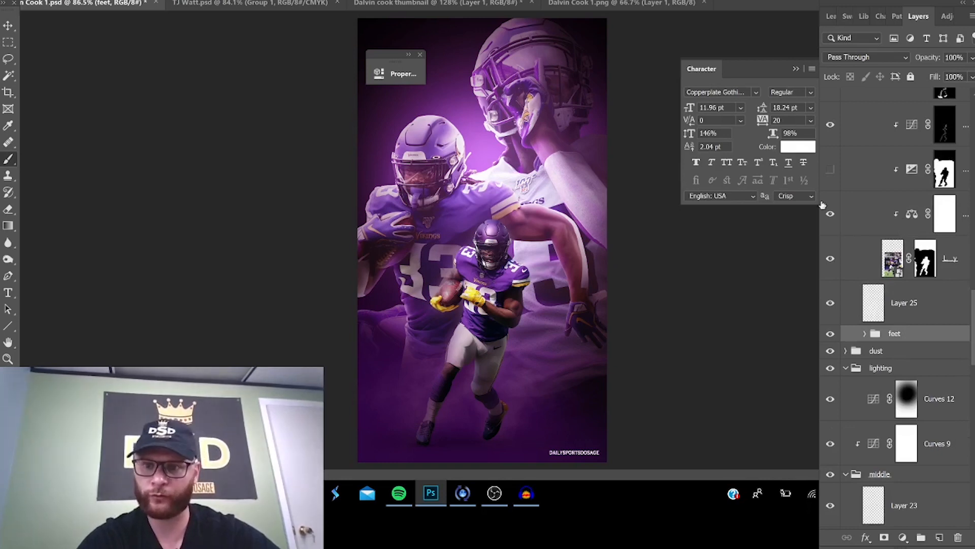
pyautogui.scroll(1, 836, 178)
pyautogui.scroll(1, 843, 244)
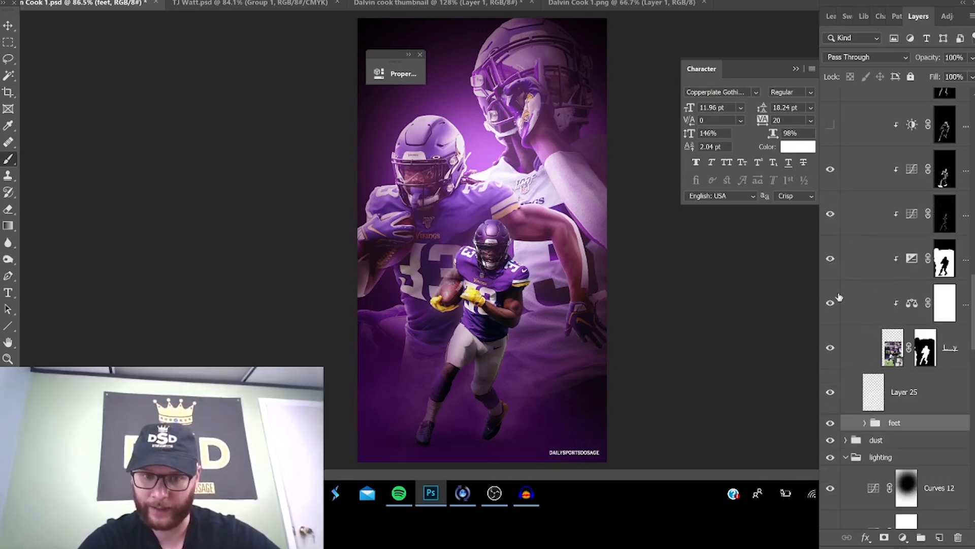
pyautogui.click(831, 171)
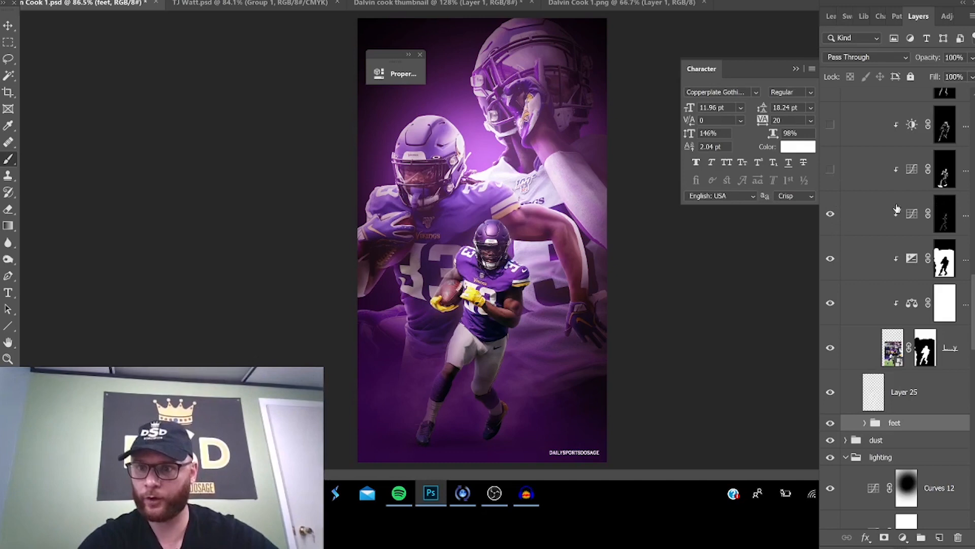
pyautogui.click(832, 169)
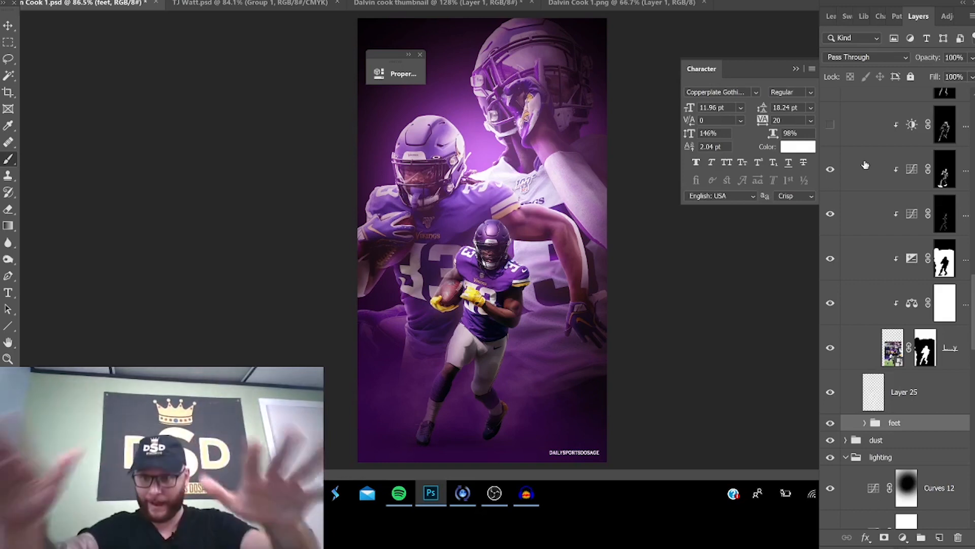
# Show the brightness and hue adjustments at the top of the body group's clipped stack.
pyautogui.scroll(1, 942, 203)
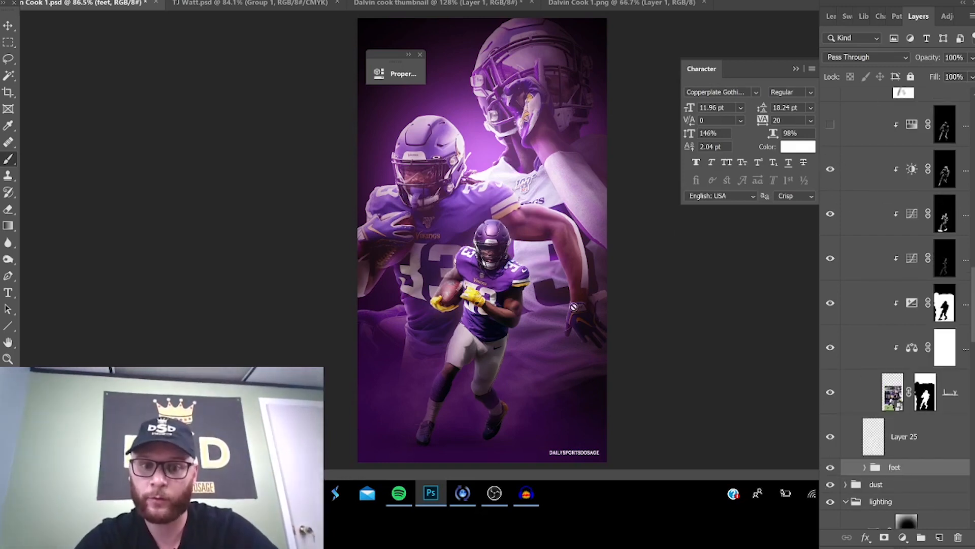
pyautogui.scroll(1, 942, 203)
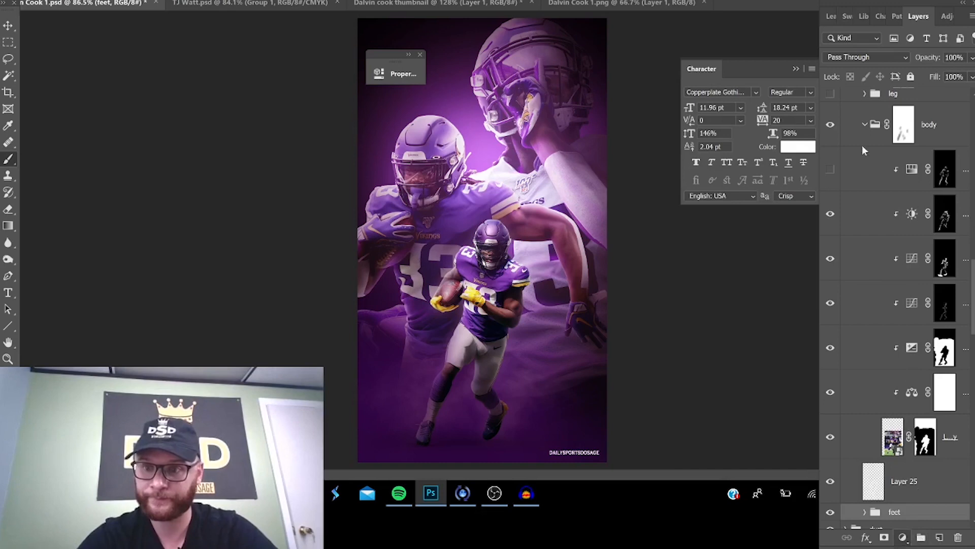
pyautogui.click(832, 169)
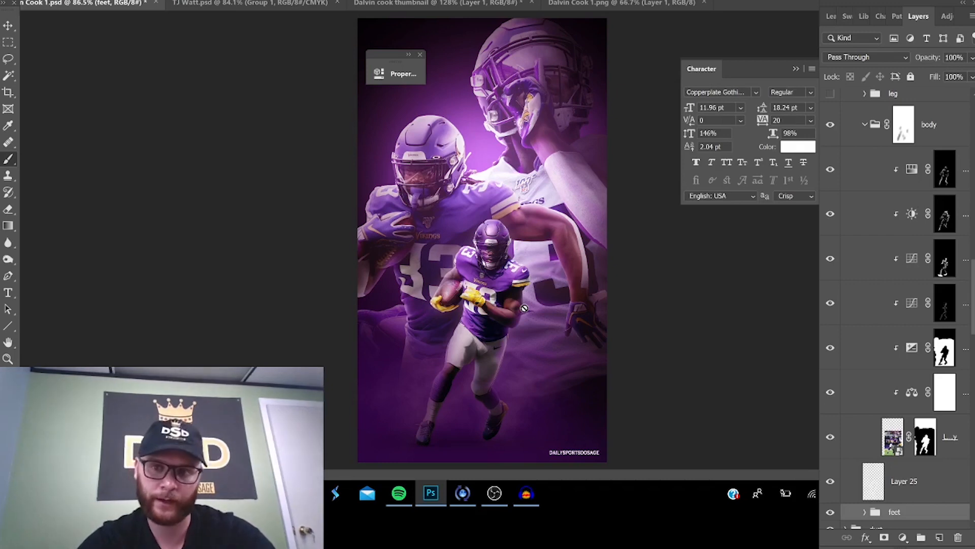
# In the body group, select the front player's layer with its six clipped adjustments and duplicate the whole set.
pyautogui.scroll(2, 869, 202)
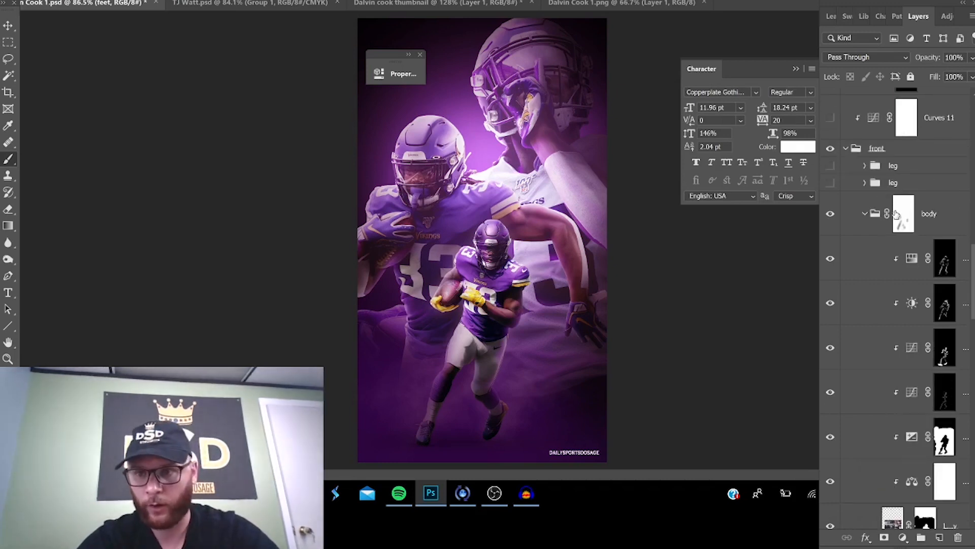
pyautogui.click(864, 214)
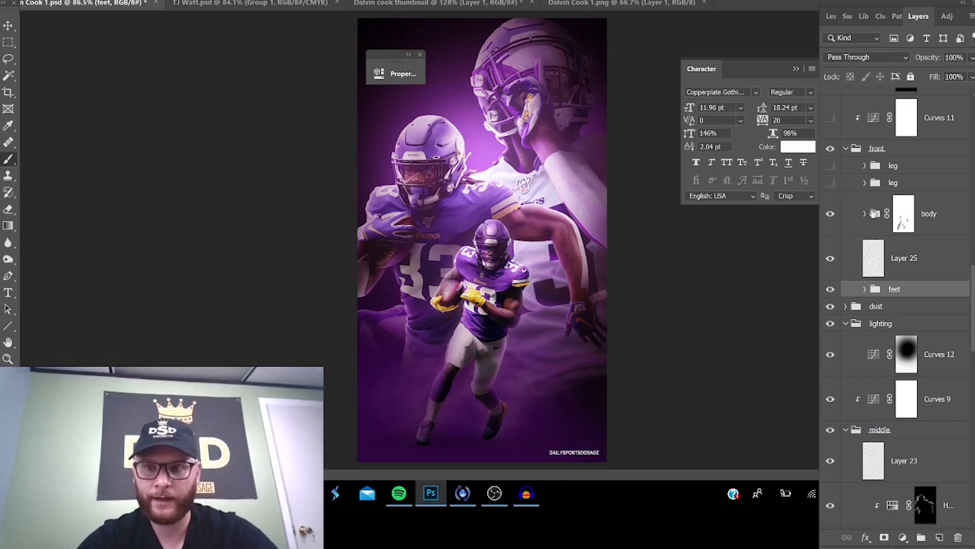
pyautogui.click(865, 213)
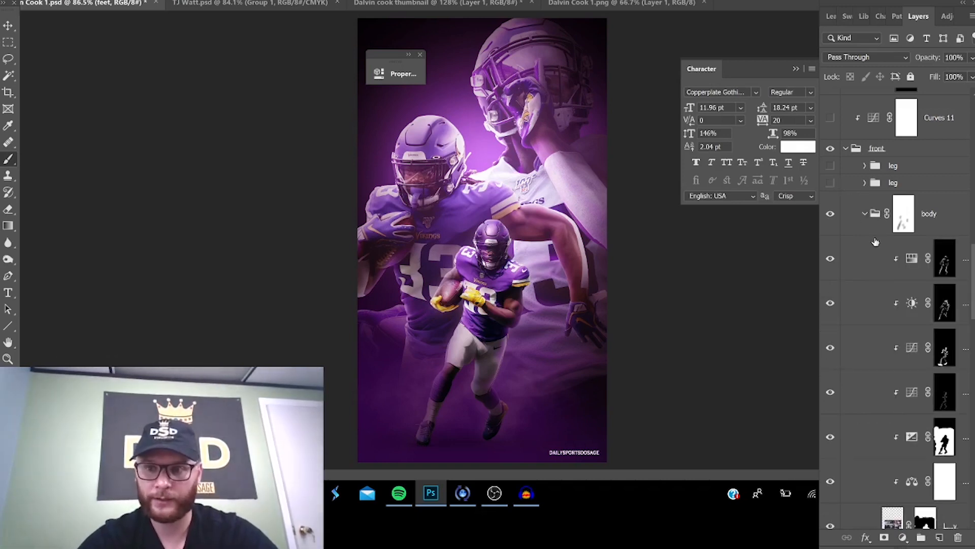
pyautogui.click(878, 270)
pyautogui.scroll(-3, 872, 310)
pyautogui.click(858, 341)
pyautogui.scroll(3, 885, 251)
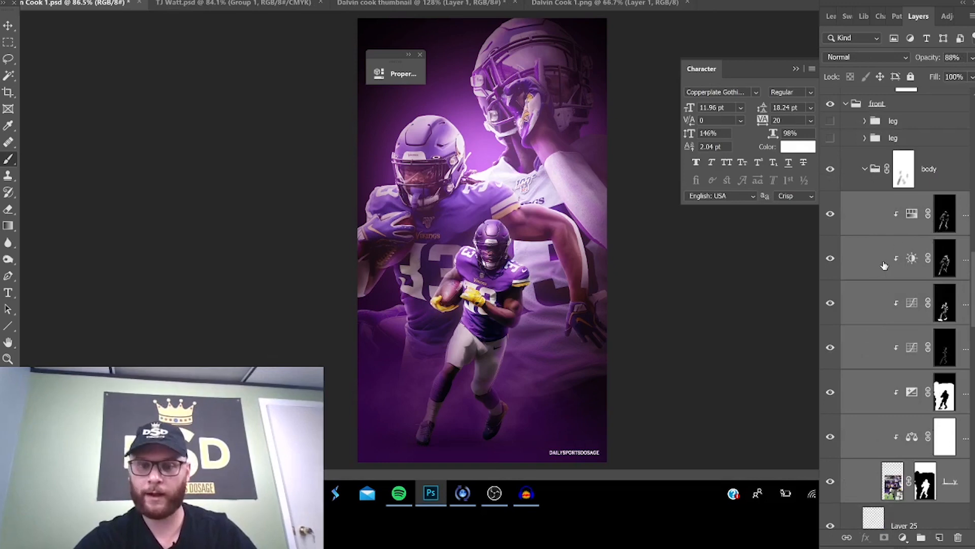
pyautogui.moveTo(873, 216); pyautogui.dragTo(869, 201)
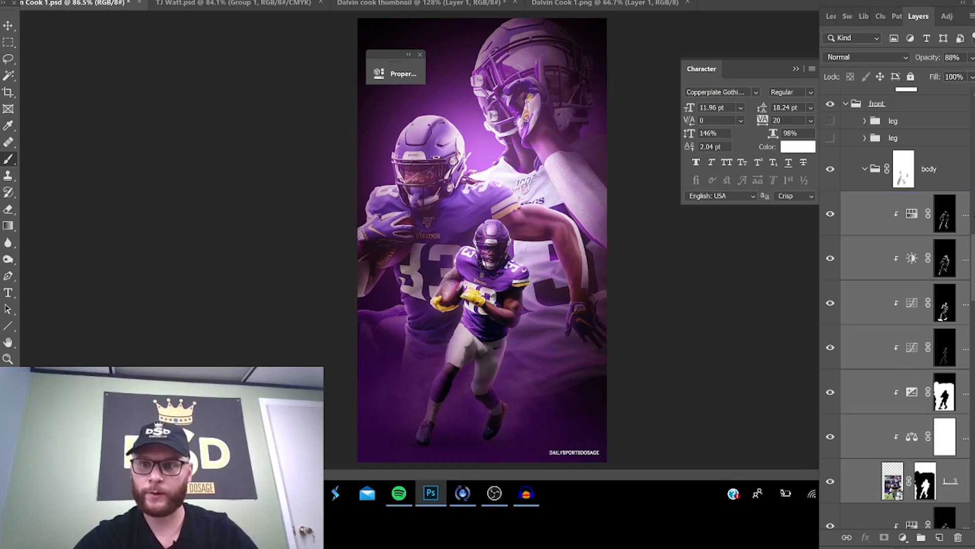
pyautogui.scroll(-4, 900, 435)
pyautogui.scroll(2, 899, 432)
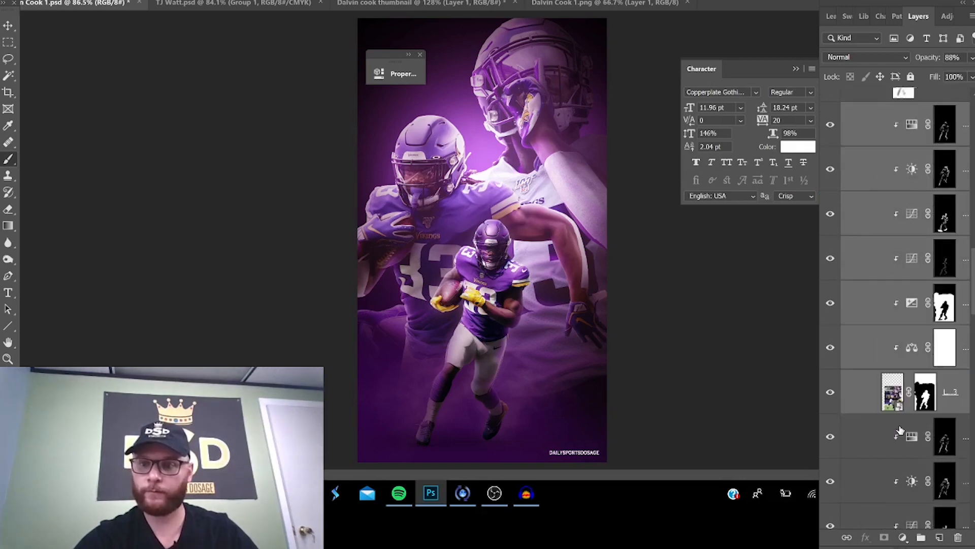
pyautogui.scroll(3, 896, 266)
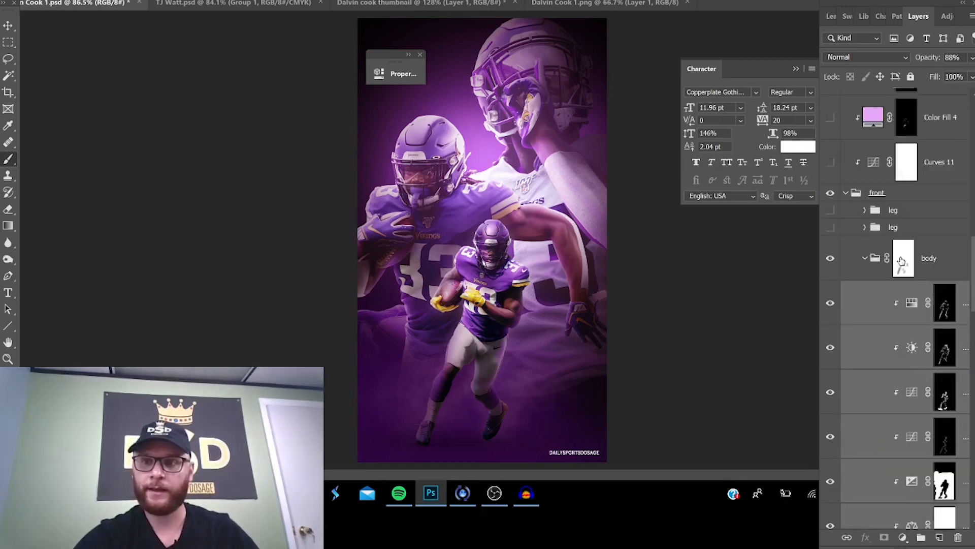
# Show the lower leg group inside the front group and expand it down to its motion-blurred player layer.
pyautogui.click(831, 228)
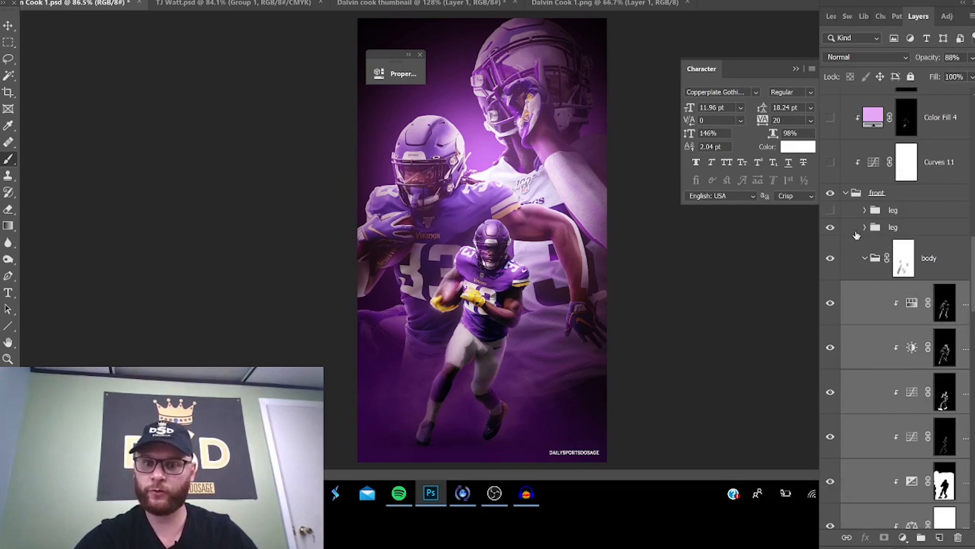
pyautogui.click(868, 230)
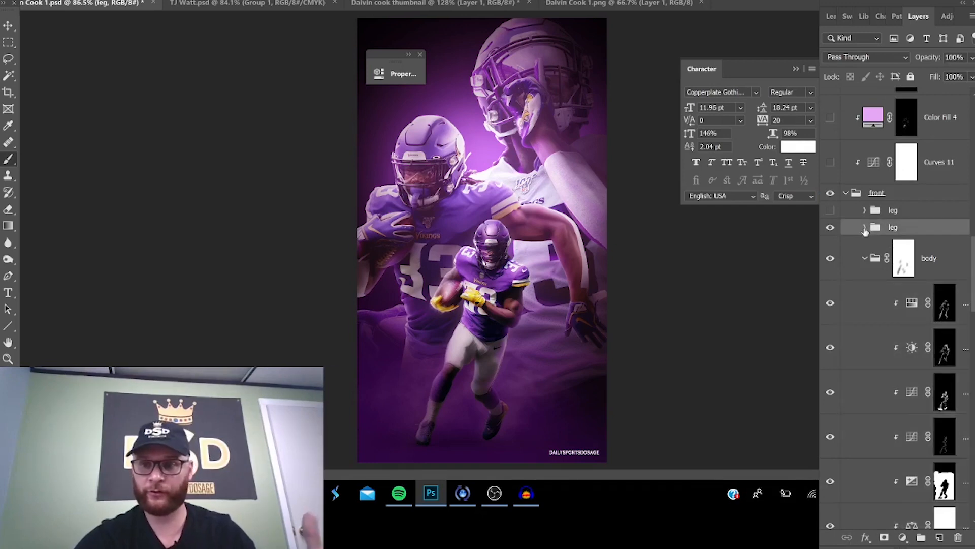
pyautogui.click(865, 230)
pyautogui.scroll(-2, 904, 330)
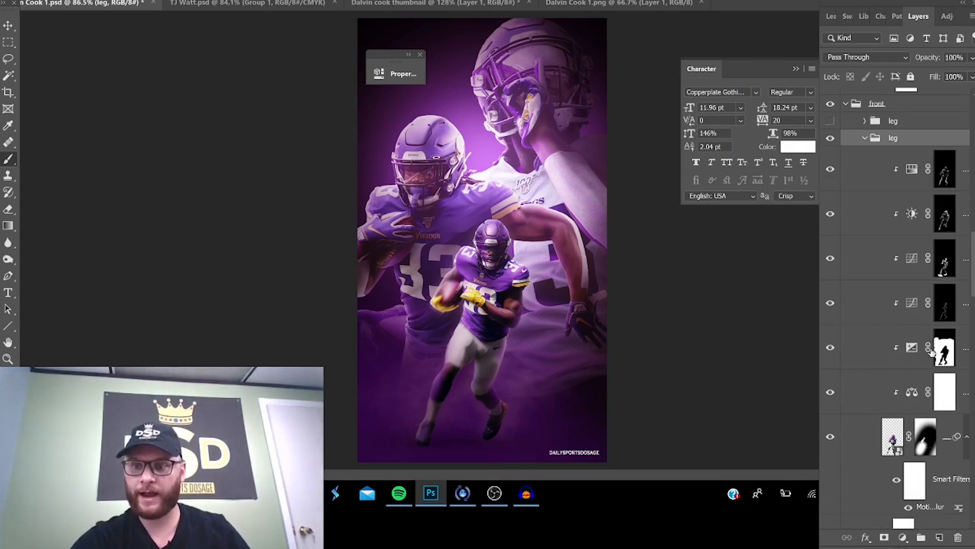
# View the mask of Layer 16 on its own and return to the full image.
pyautogui.click(924, 443)
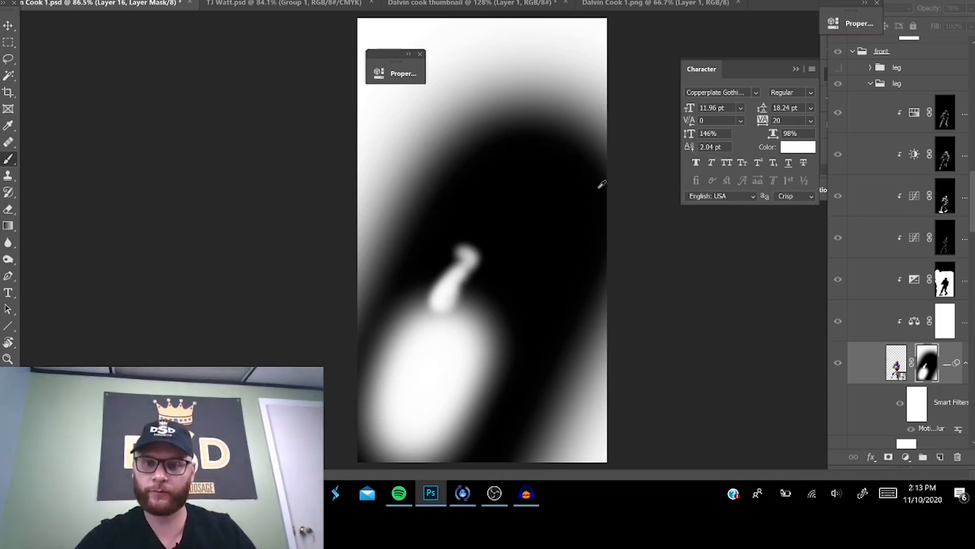
pyautogui.press('x')
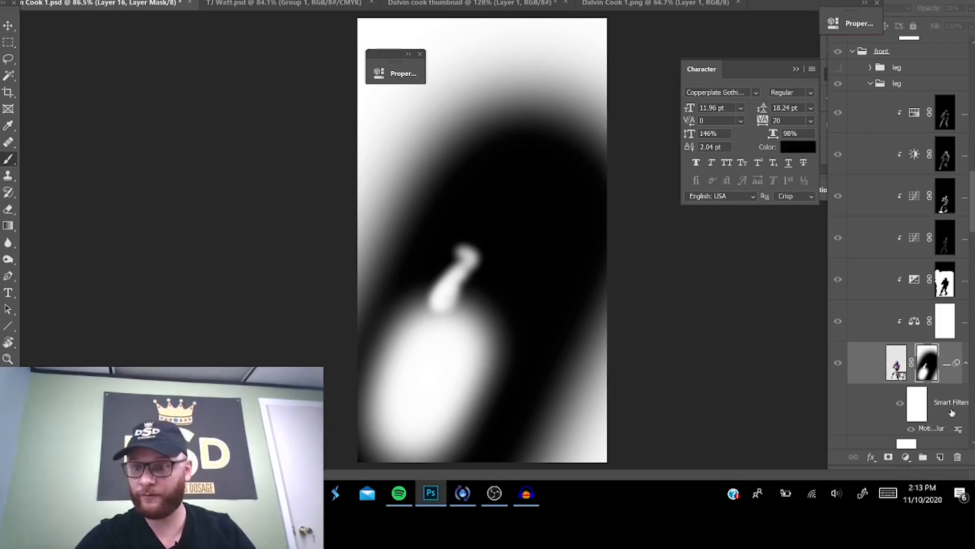
pyautogui.keyDown('alt'); pyautogui.click(931, 360); pyautogui.keyUp('alt')
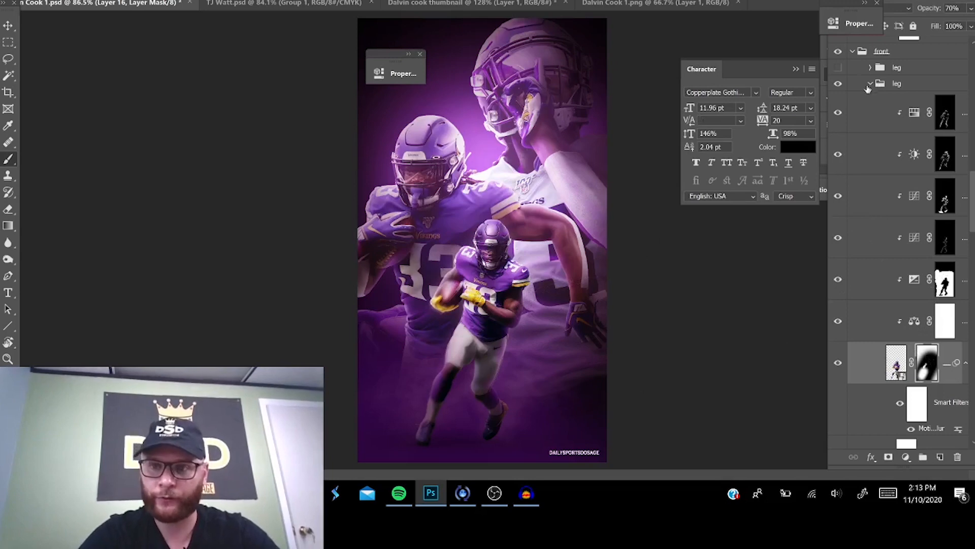
# Show the upper leg group, and collapse the lower leg group and the whole front group.
pyautogui.click(837, 67)
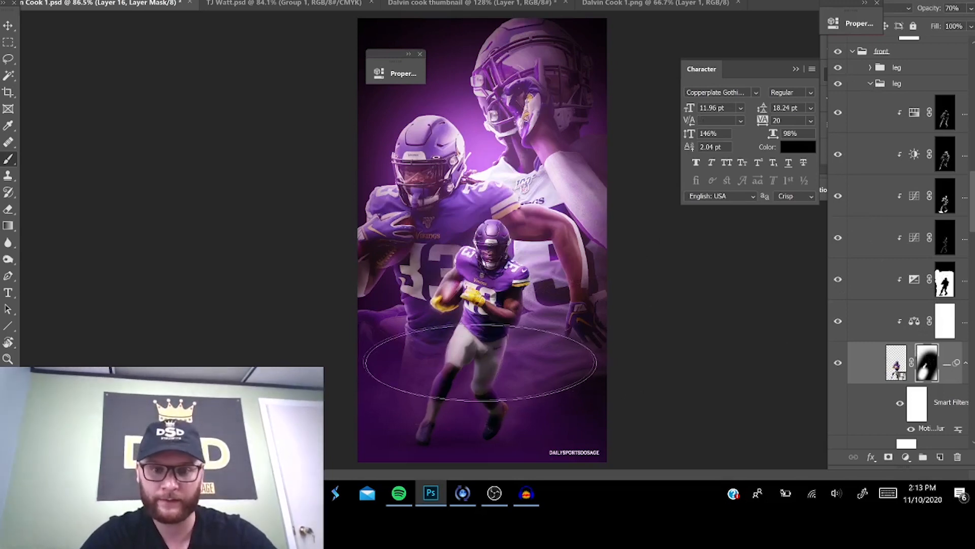
pyautogui.keyDown('alt'); pyautogui.rightClick(522, 390); pyautogui.keyUp('alt')
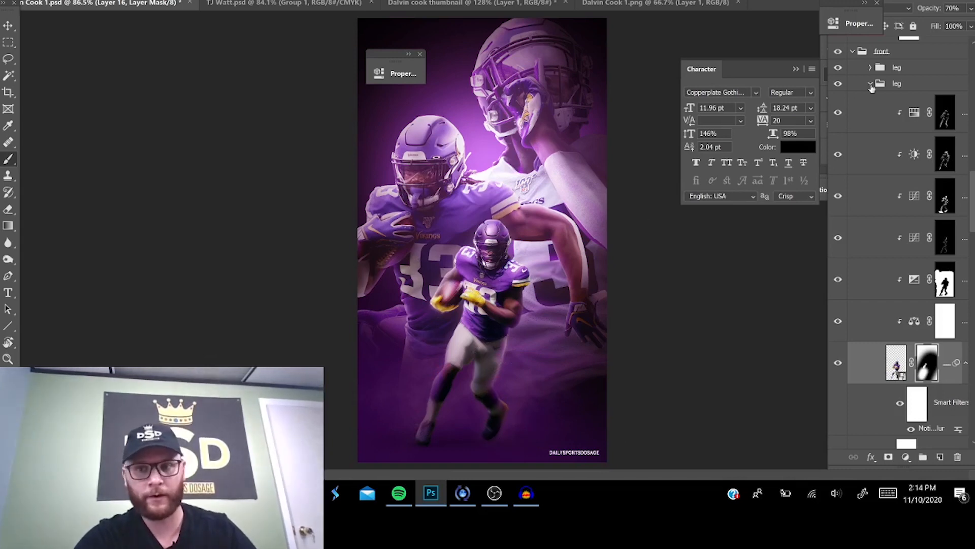
pyautogui.click(870, 68)
pyautogui.click(870, 68)
pyautogui.click(870, 82)
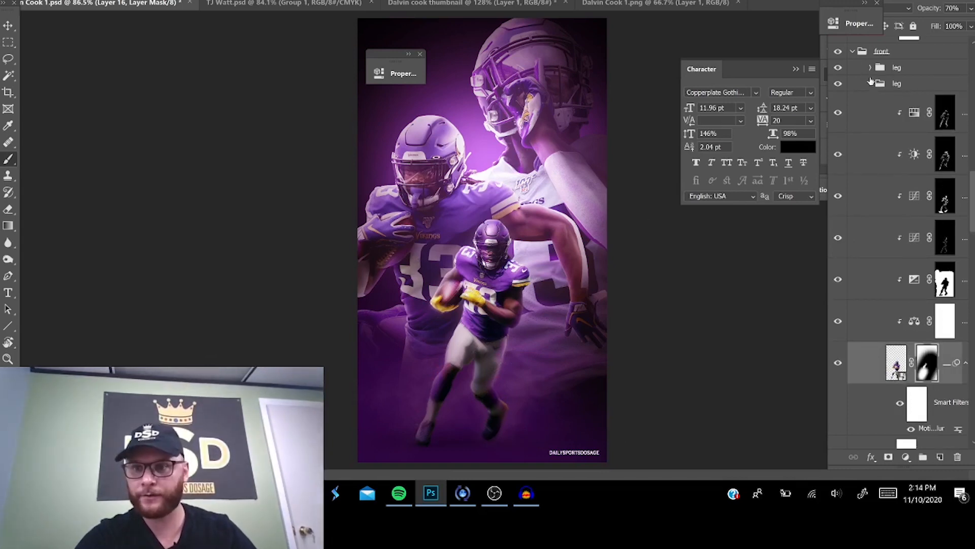
pyautogui.click(870, 84)
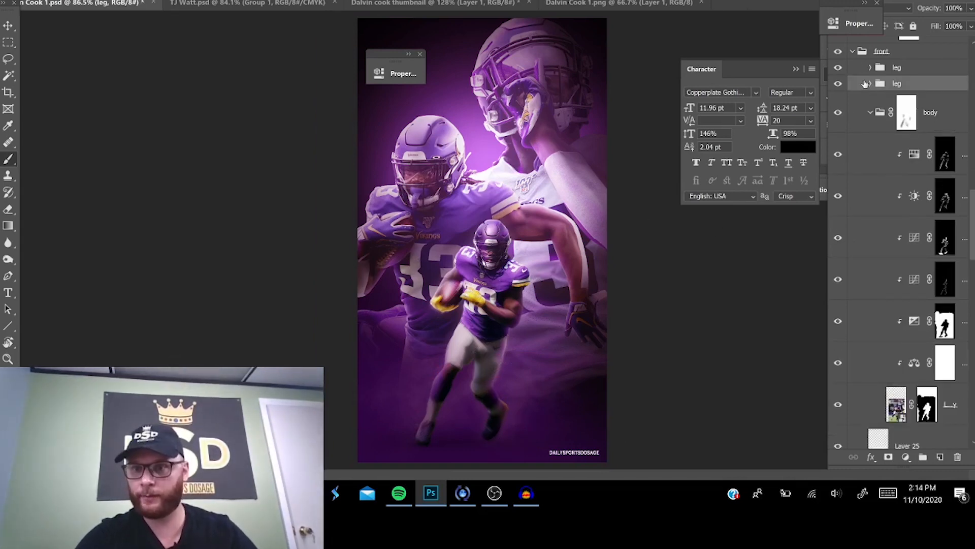
pyautogui.scroll(2, 865, 86)
pyautogui.click(852, 136)
pyautogui.scroll(2, 857, 147)
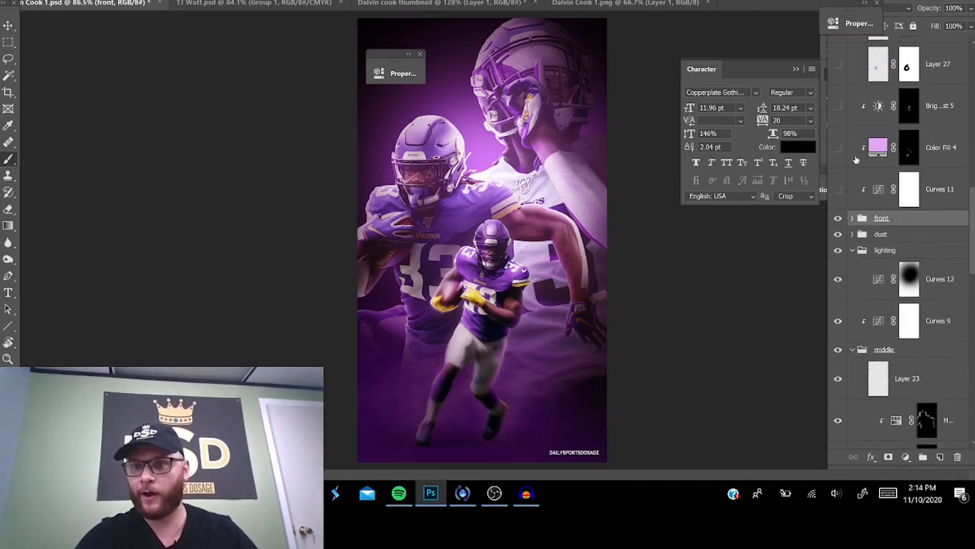
# Show the ball coloring group above the front group and turn on its Layer 27 over the football.
pyautogui.click(839, 107)
pyautogui.click(839, 148)
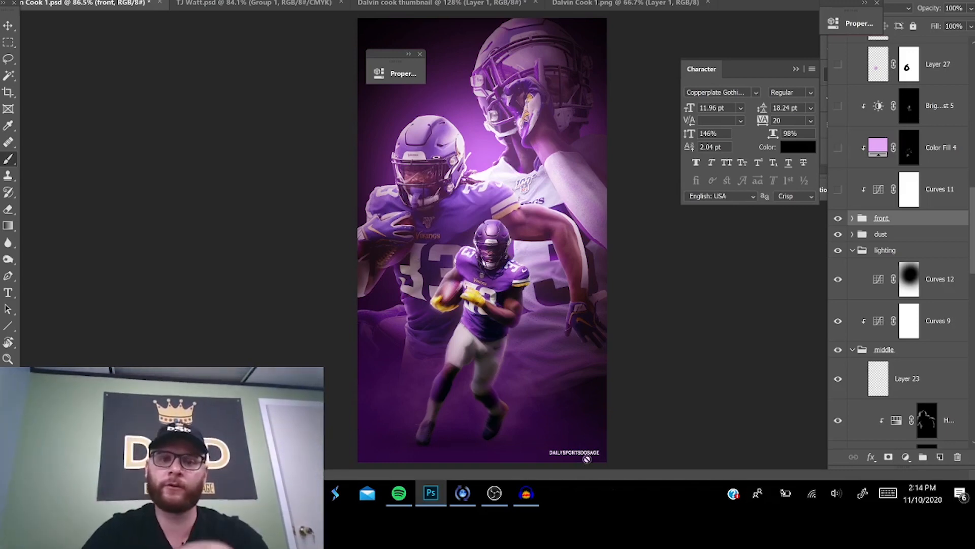
pyautogui.moveTo(439, 256); pyautogui.dragTo(484, 342)
pyautogui.moveTo(485, 344); pyautogui.dragTo(471, 229)
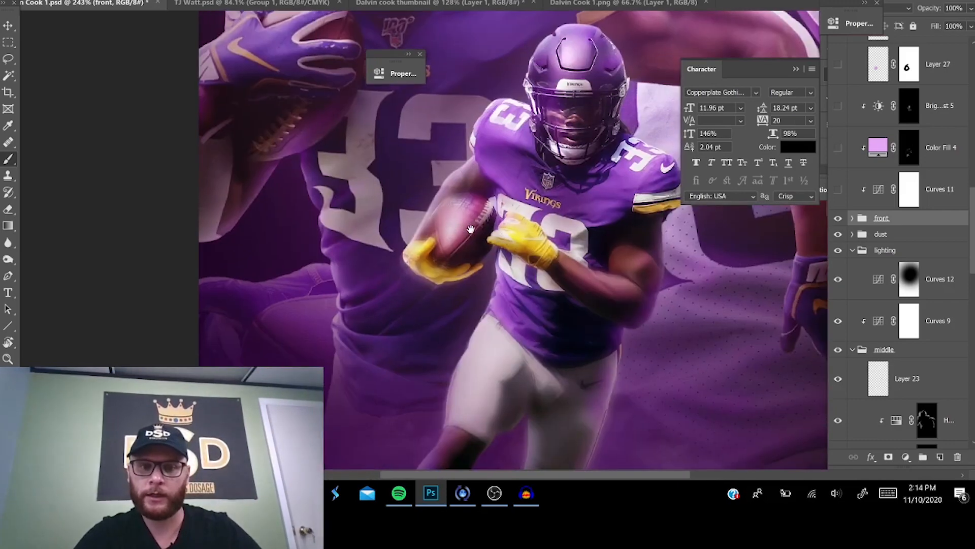
pyautogui.scroll(5, 880, 196)
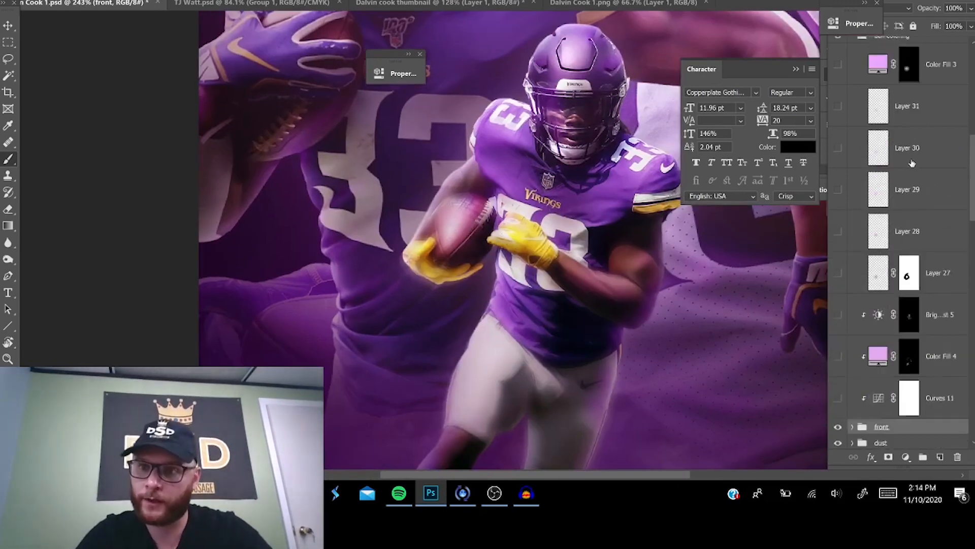
pyautogui.click(839, 107)
pyautogui.click(858, 106)
pyautogui.click(838, 107)
pyautogui.click(838, 316)
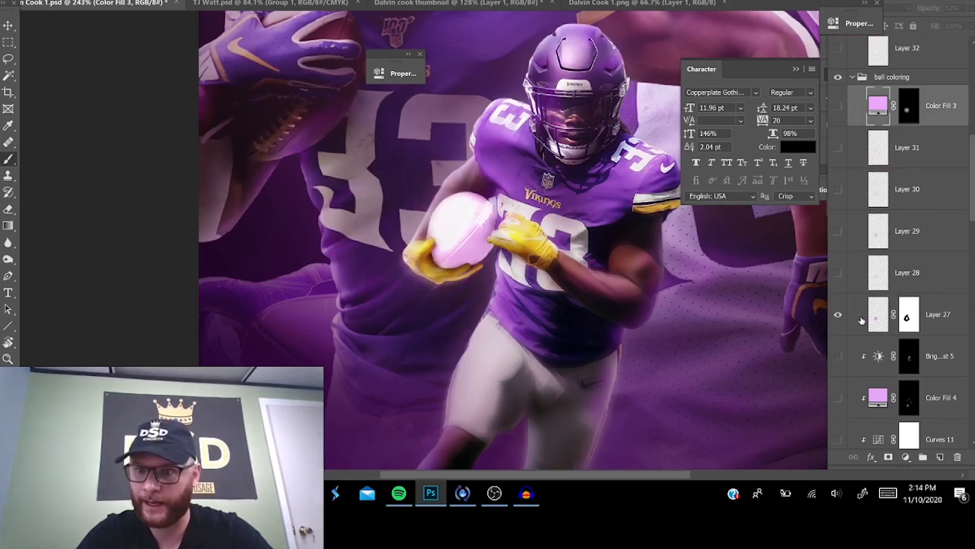
# Select Layer 27 over the football and examine the brush tip's shape, size and hardness settings.
pyautogui.click(860, 319)
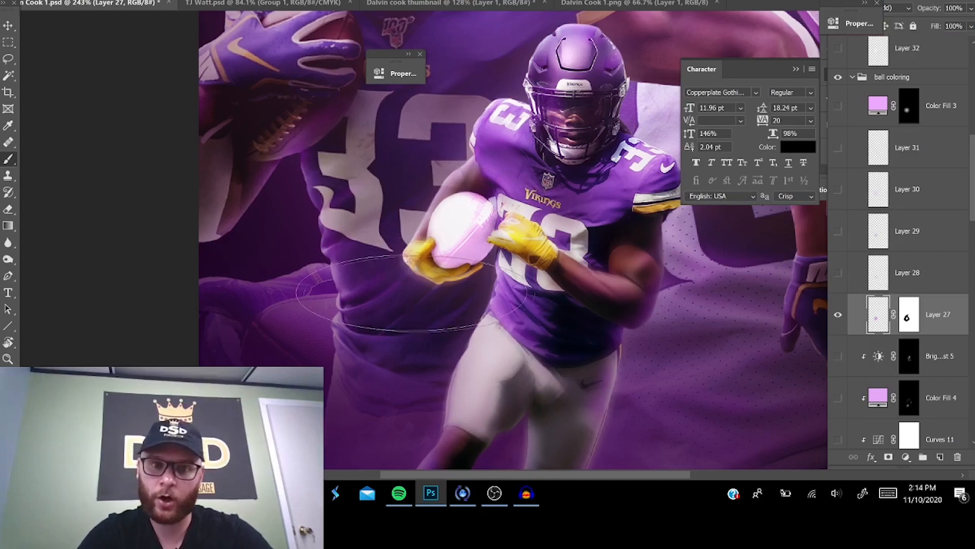
pyautogui.rightClick(427, 111)
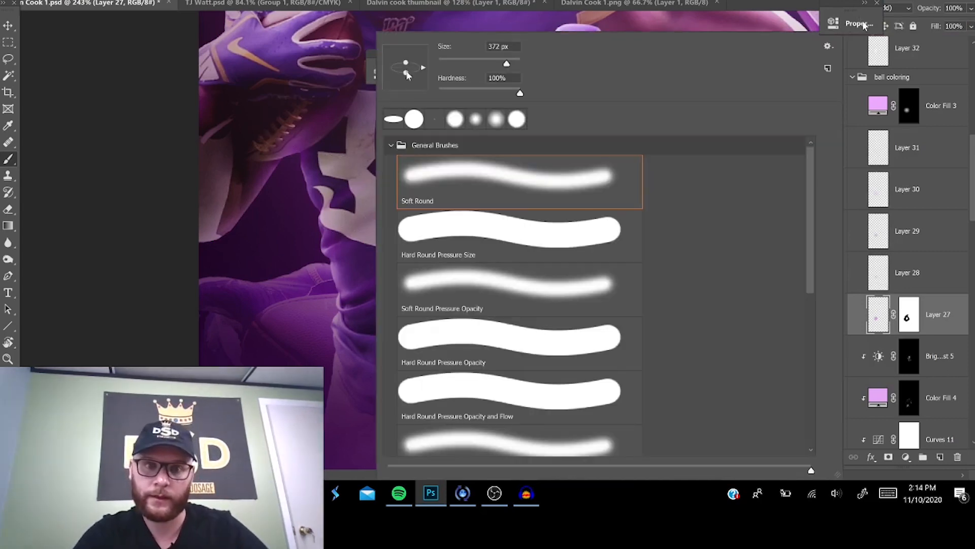
pyautogui.click(278, 152)
pyautogui.moveTo(277, 152); pyautogui.dragTo(220, 152)
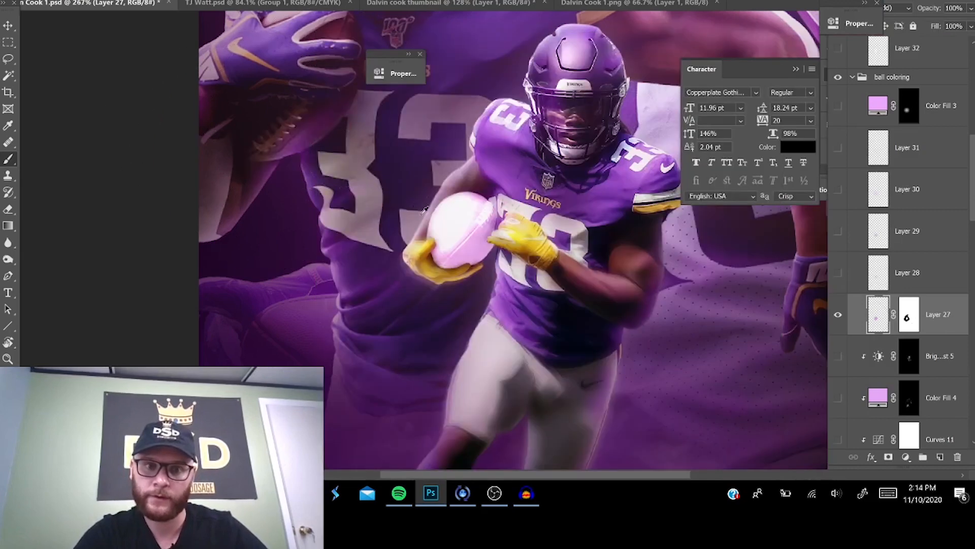
# Select Layer 28 in the ball coloring group and turn on its visibility.
pyautogui.scroll(3, 425, 211)
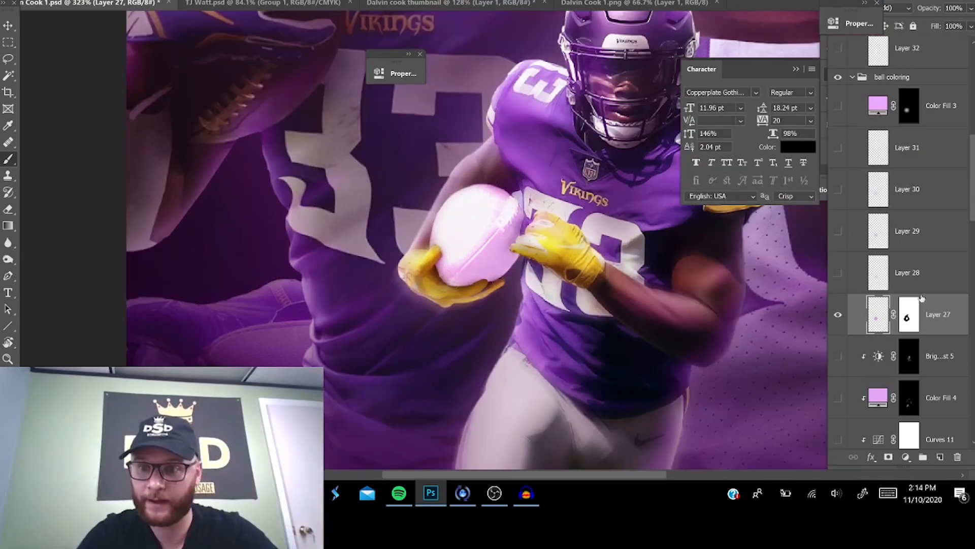
pyautogui.click(872, 272)
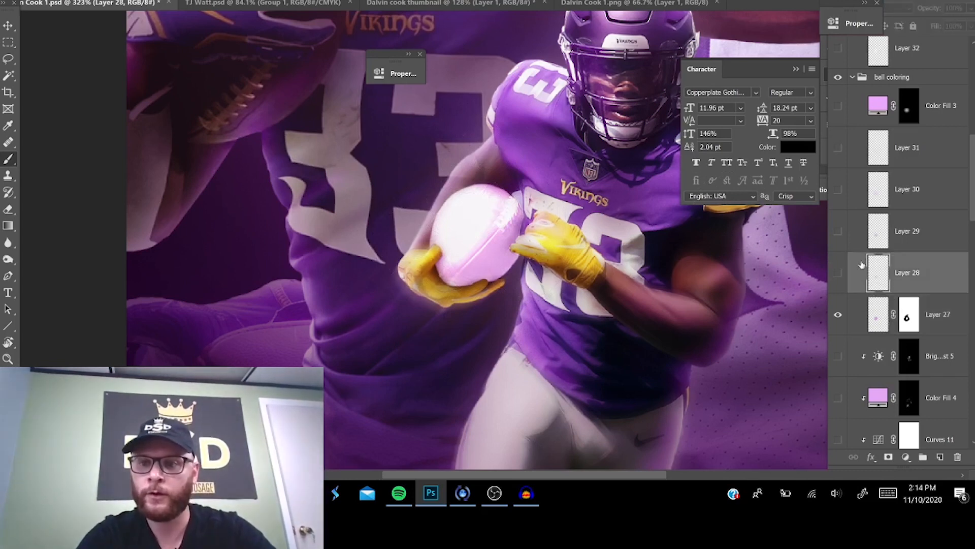
pyautogui.click(837, 267)
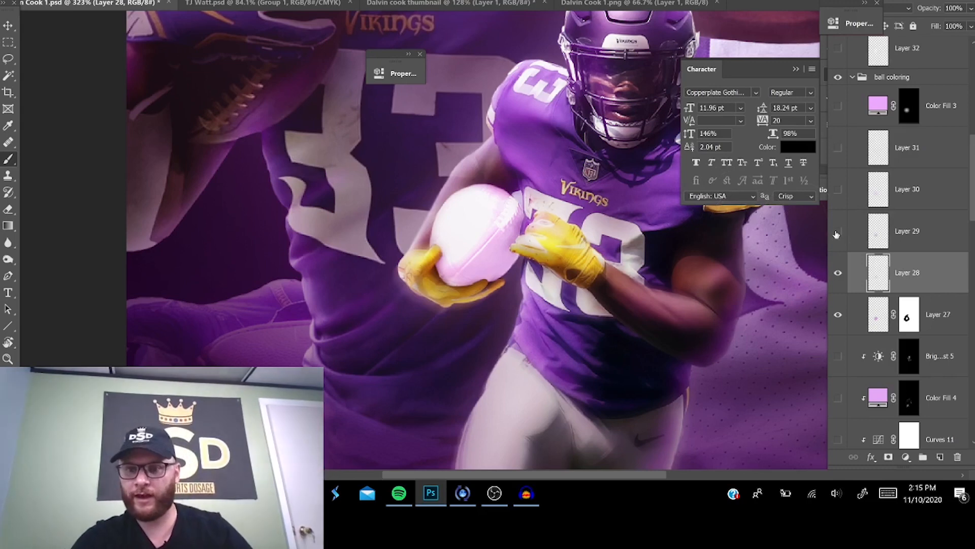
pyautogui.moveTo(305, 293); pyautogui.dragTo(272, 30)
pyautogui.moveTo(261, 131)
pyautogui.mouseDown()
pyautogui.moveTo(291, 133)
pyautogui.moveTo(312, 92)
pyautogui.mouseUp()
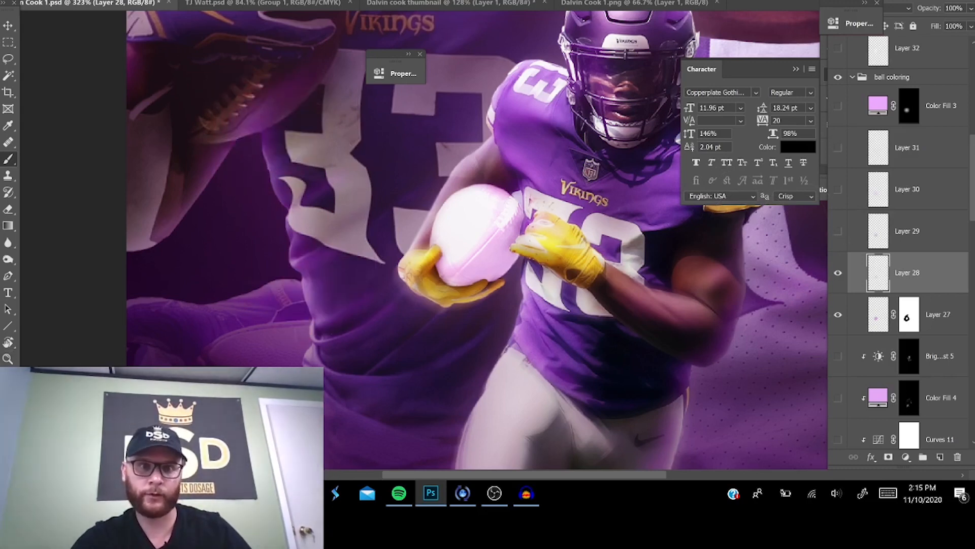
pyautogui.moveTo(270, 205); pyautogui.dragTo(278, 209)
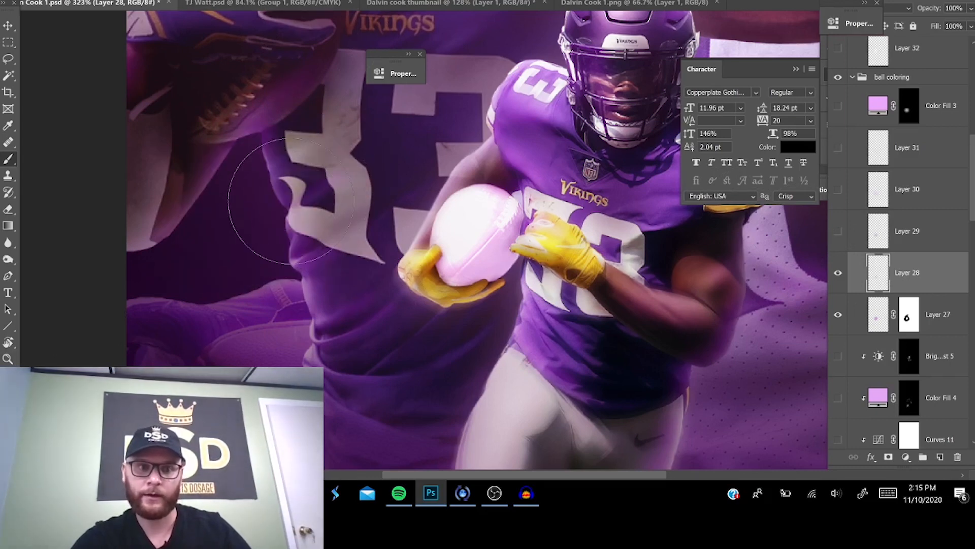
pyautogui.moveTo(290, 201)
pyautogui.mouseDown()
pyautogui.moveTo(326, 202)
pyautogui.moveTo(311, 208)
pyautogui.mouseUp()
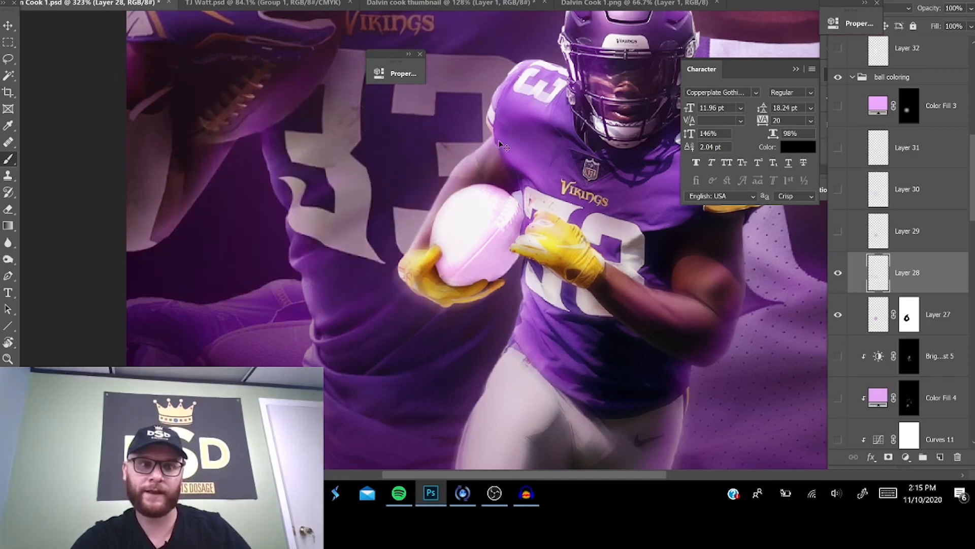
pyautogui.hotkey('ctrl', 'z')
pyautogui.hotkey('ctrl', 'z')
# Keep Layers 27 and 28 visible and turn on Layers 29, 30 and 31 and Color Fill 3 in the ball coloring group.
pyautogui.click(837, 315)
pyautogui.click(837, 274)
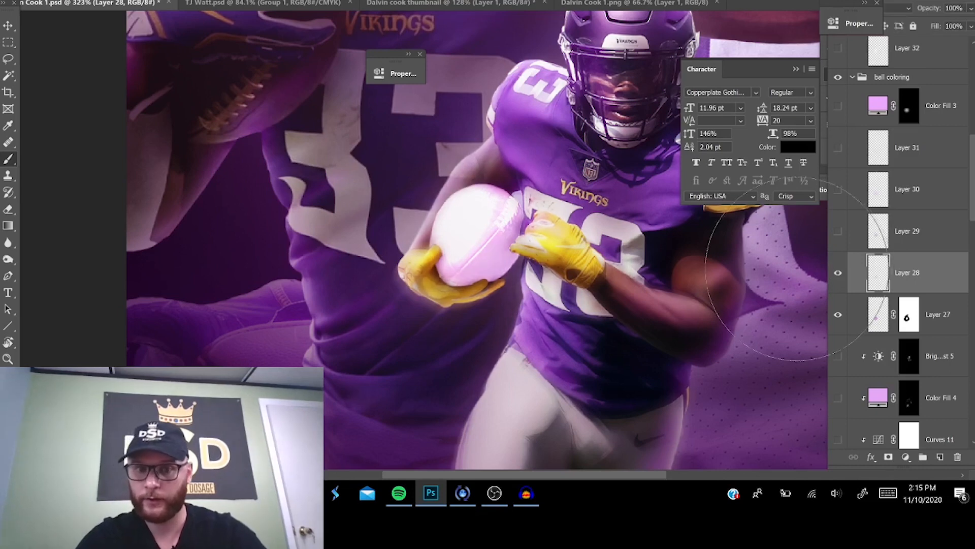
pyautogui.click(838, 189)
pyautogui.click(838, 147)
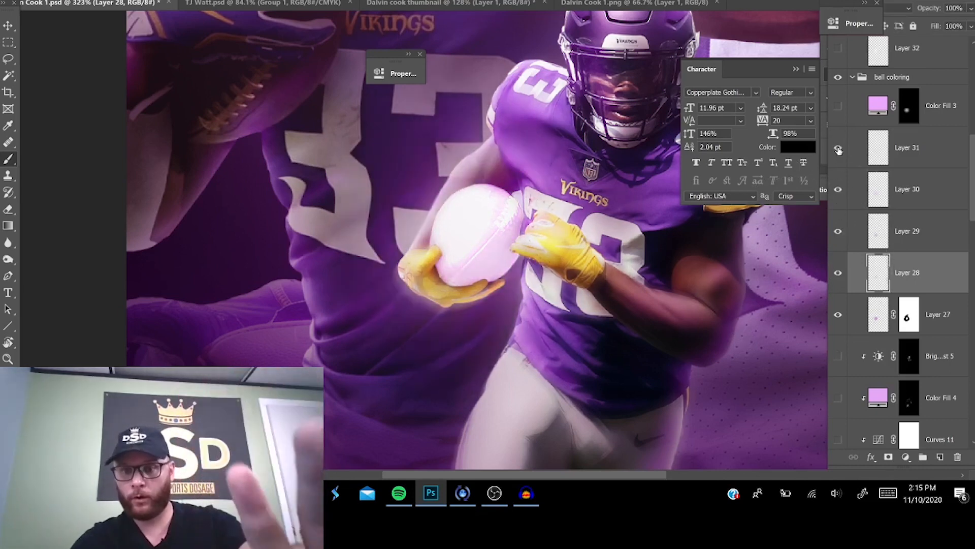
pyautogui.click(839, 106)
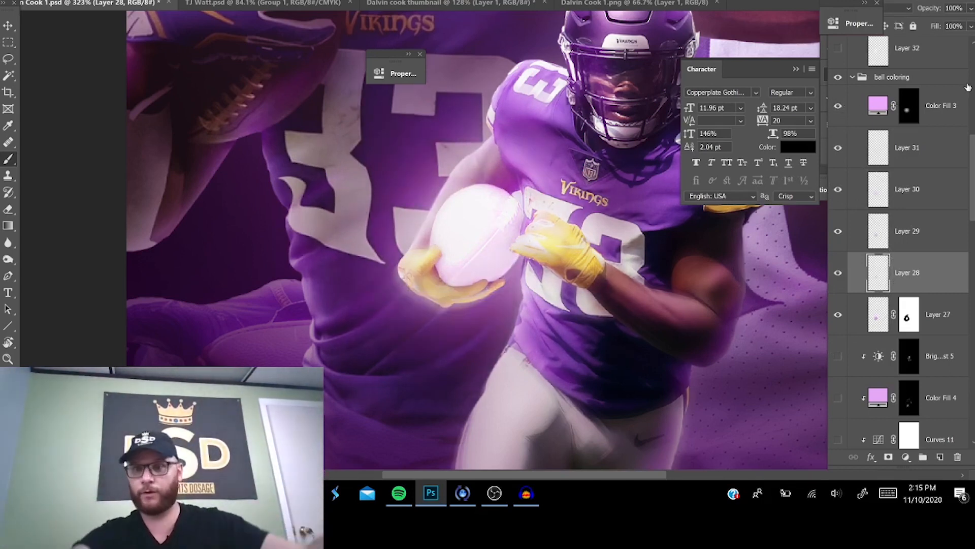
# Show the clipped Brightness/Contrast 5, Color Fill 4 and Curves 11 layers above the front group, and collapse the ball coloring group.
pyautogui.scroll(-1, 940, 203)
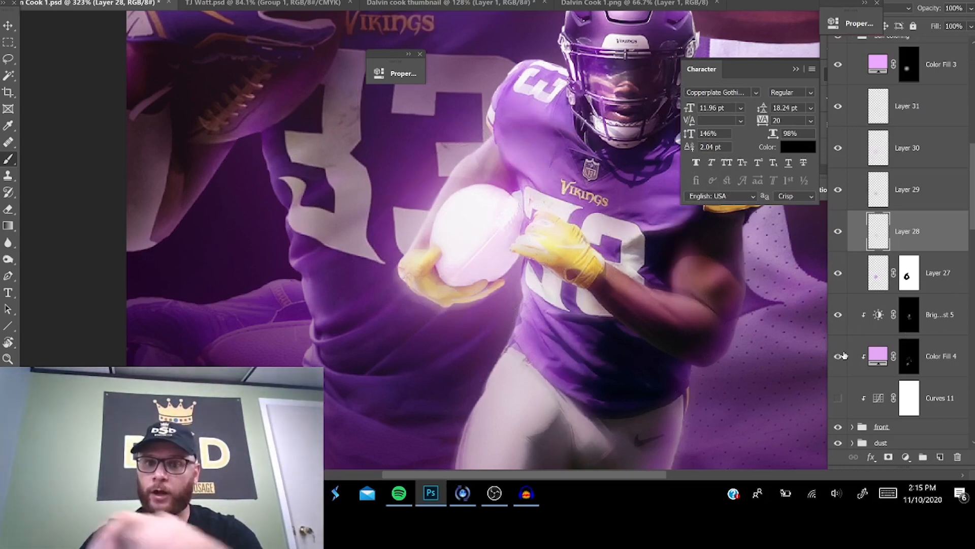
pyautogui.click(839, 398)
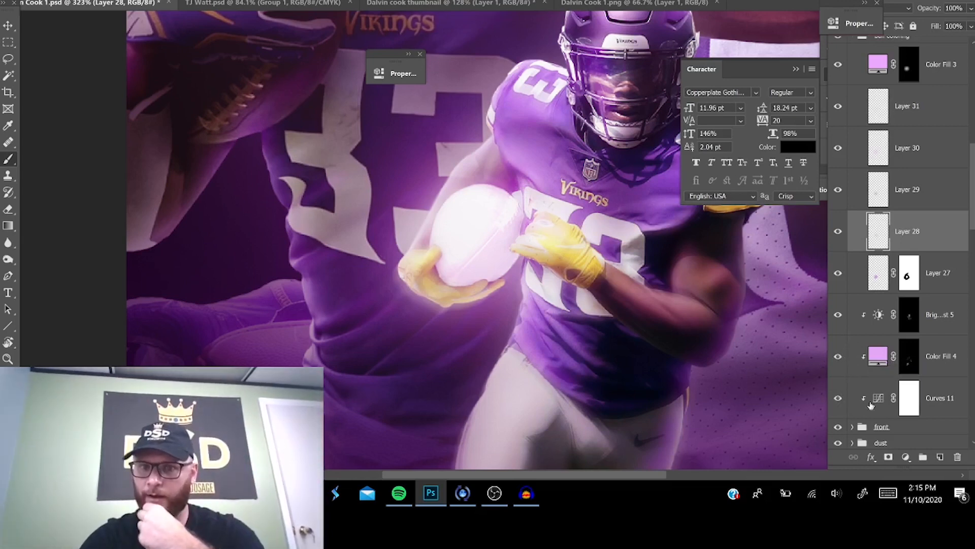
pyautogui.scroll(3, 866, 127)
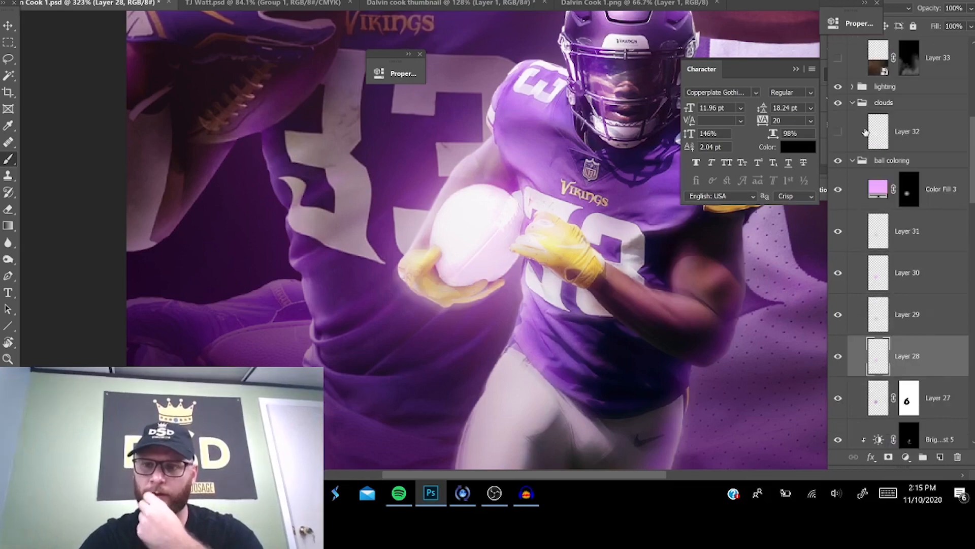
pyautogui.click(853, 161)
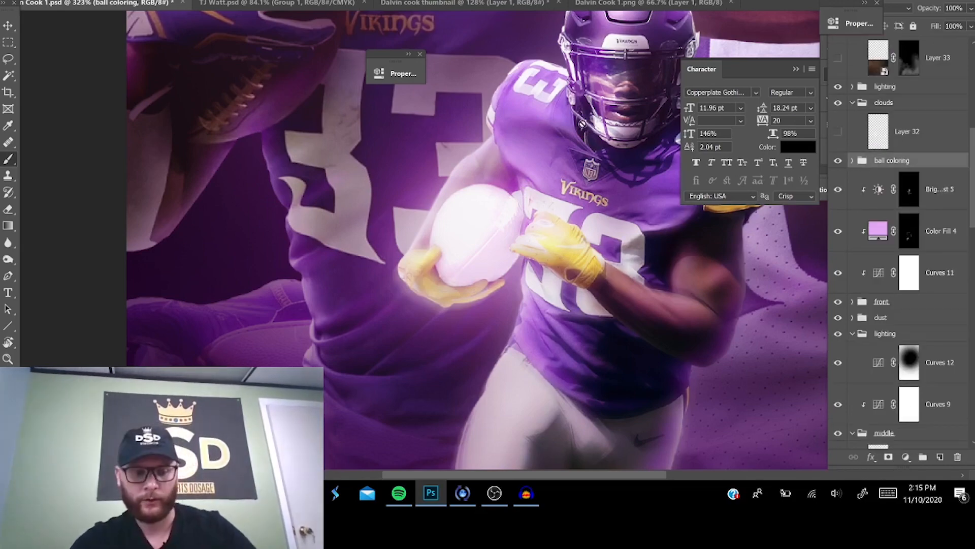
# Show Layer 32 in the clouds group and collapse that group.
pyautogui.scroll(-5, 578, 185)
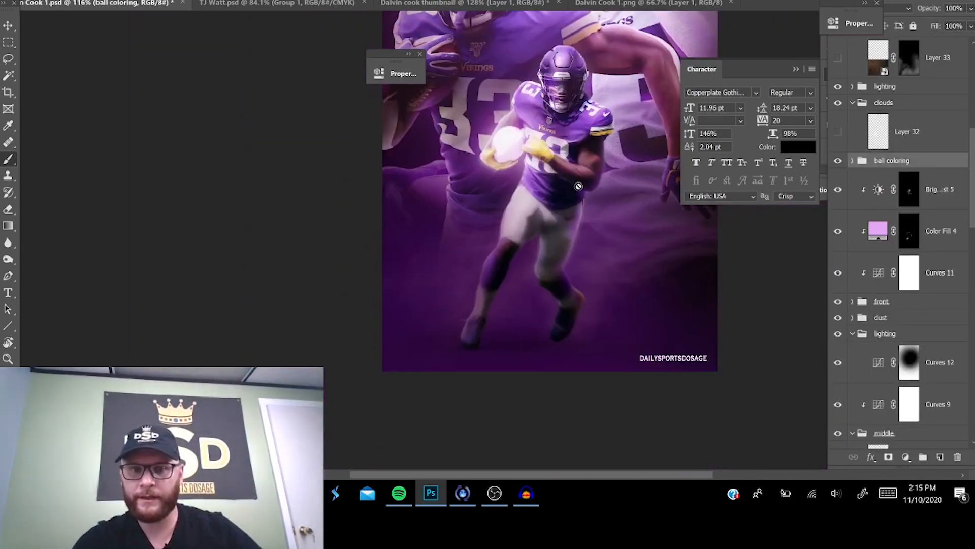
pyautogui.scroll(2, 578, 185)
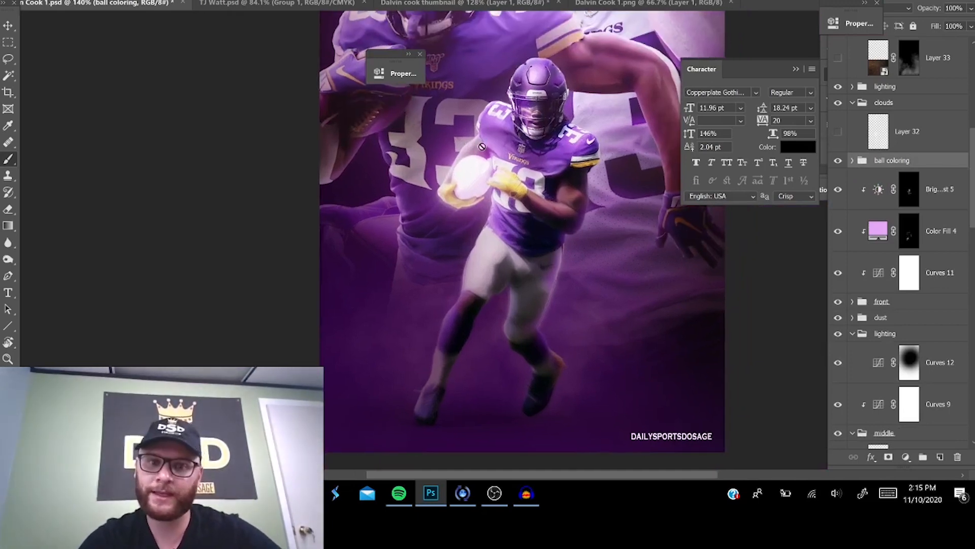
pyautogui.click(837, 133)
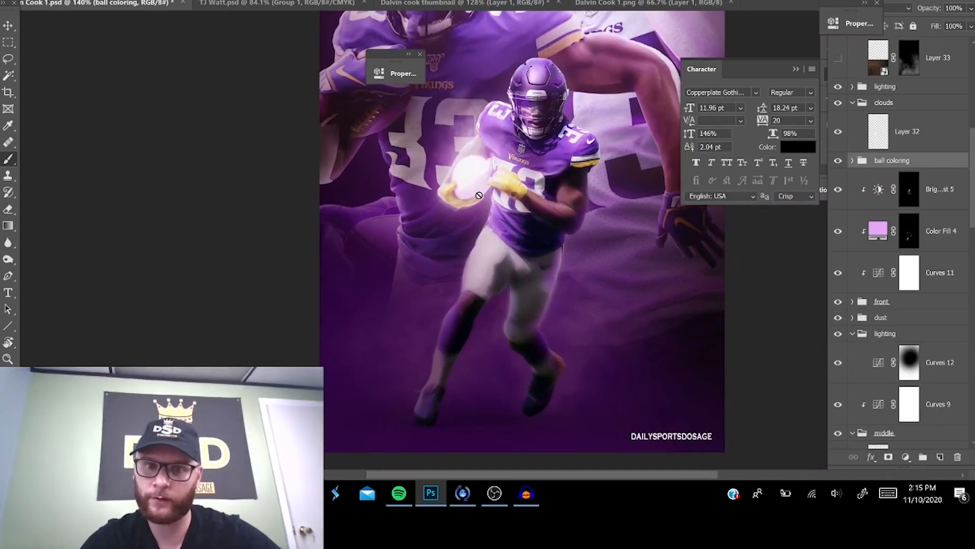
pyautogui.click(852, 103)
# Expand the lighting group above the clouds group, show its gradient map, curves, brightness and color fill layers, and collapse it.
pyautogui.click(853, 87)
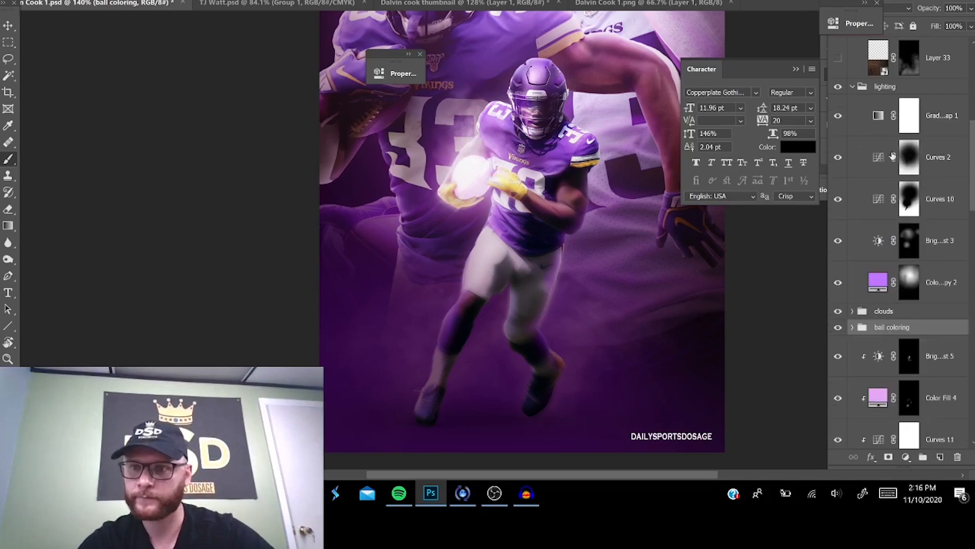
pyautogui.scroll(3, 861, 167)
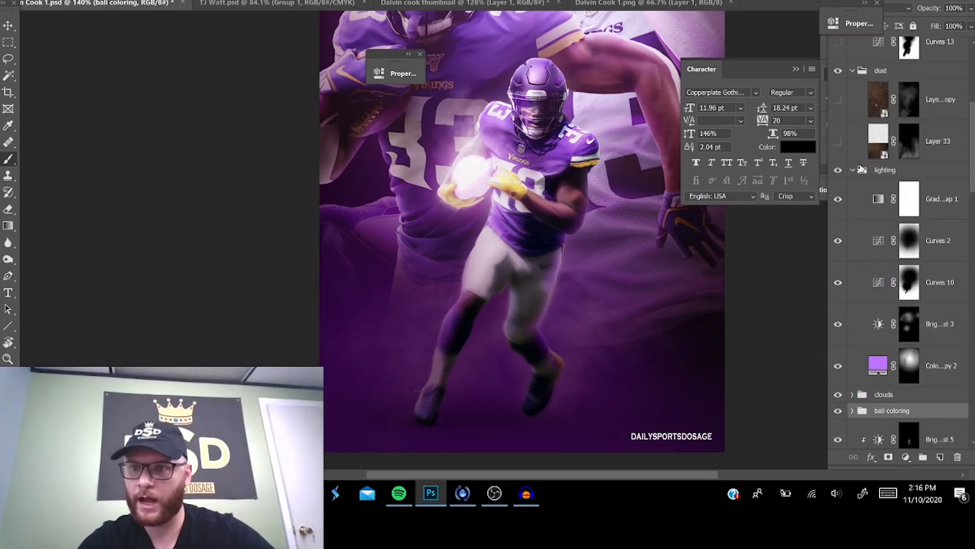
pyautogui.click(853, 170)
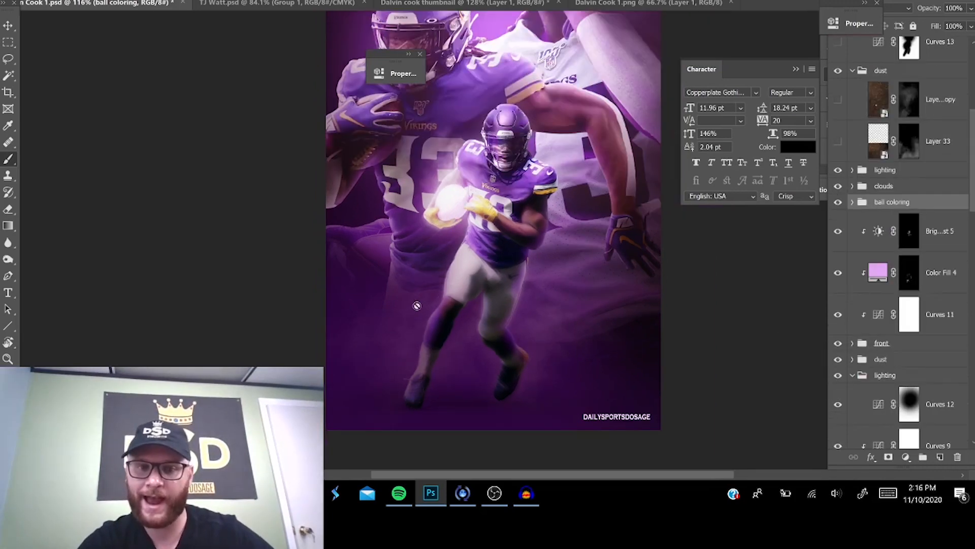
# Turn on Layer 33 and its copy in the upper dust group and view the whole poster.
pyautogui.scroll(-2, 374, 313)
pyautogui.scroll(-2, 503, 172)
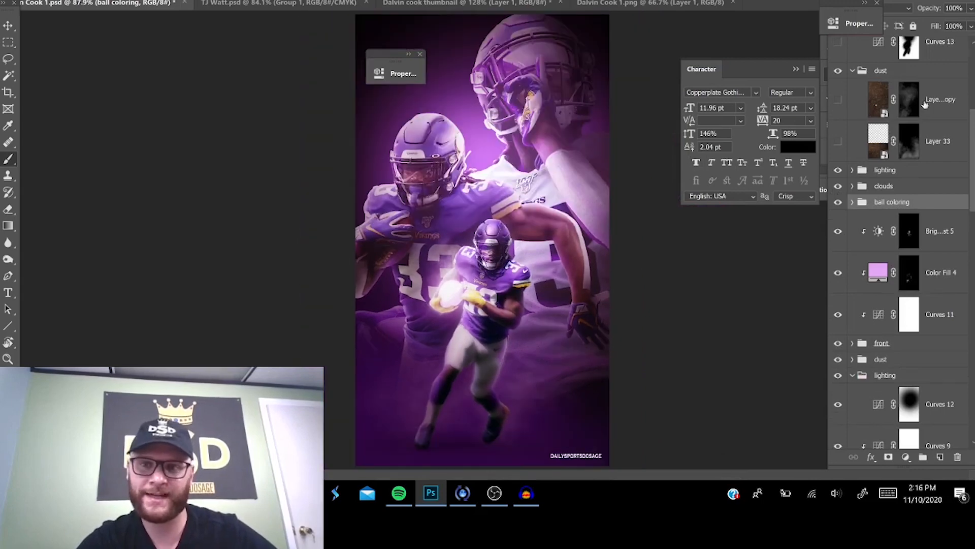
pyautogui.click(837, 100)
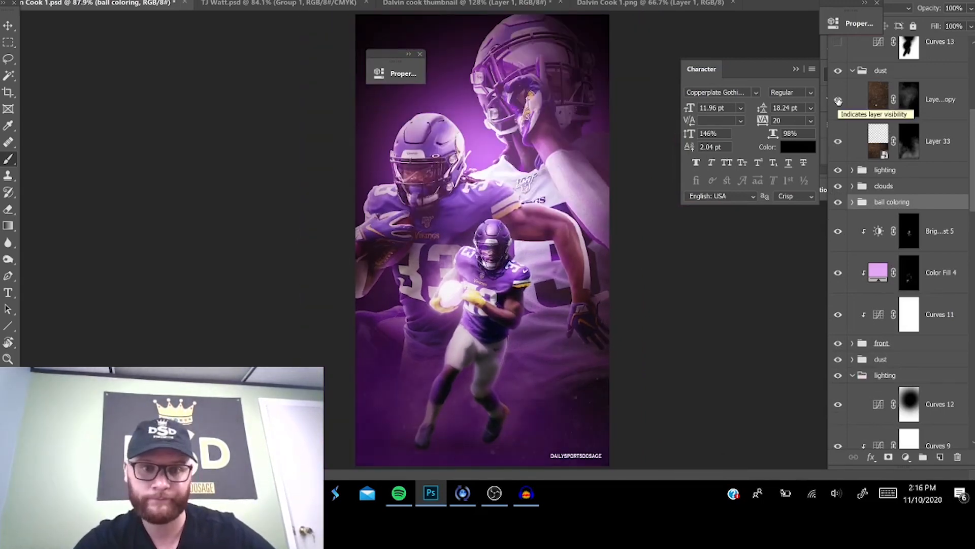
pyautogui.scroll(-1, 576, 337)
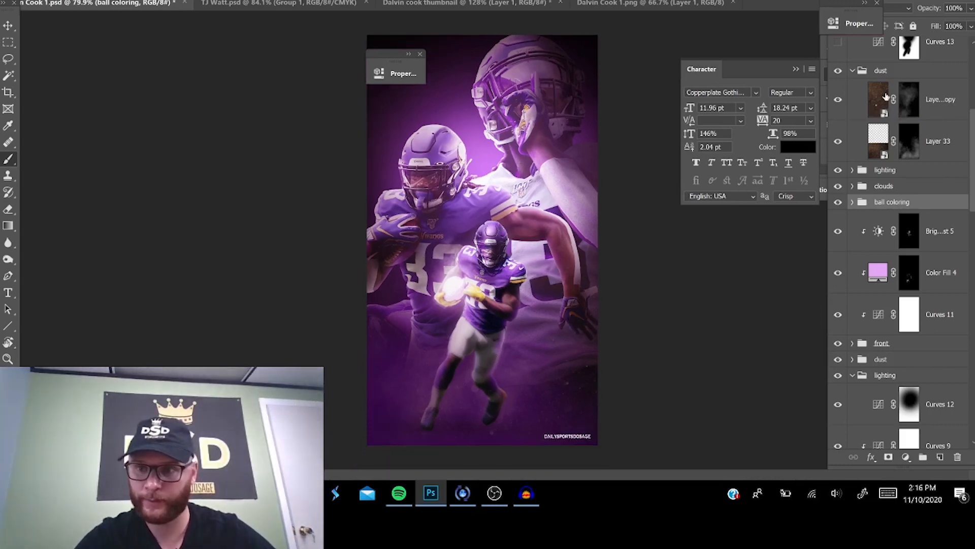
# Show the Curves 13 and Photo Filter 1 layers in the coloring group.
pyautogui.scroll(2, 878, 132)
pyautogui.scroll(2, 904, 193)
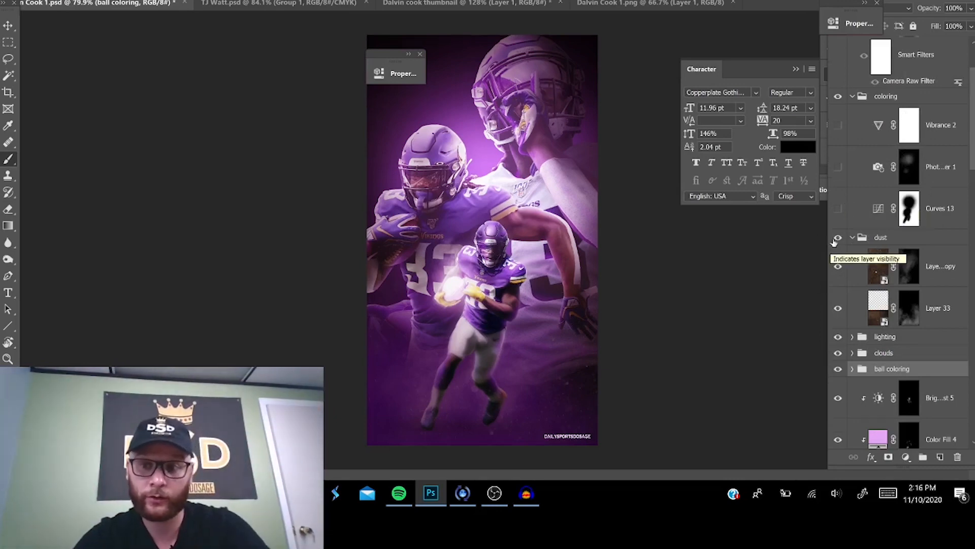
pyautogui.click(838, 209)
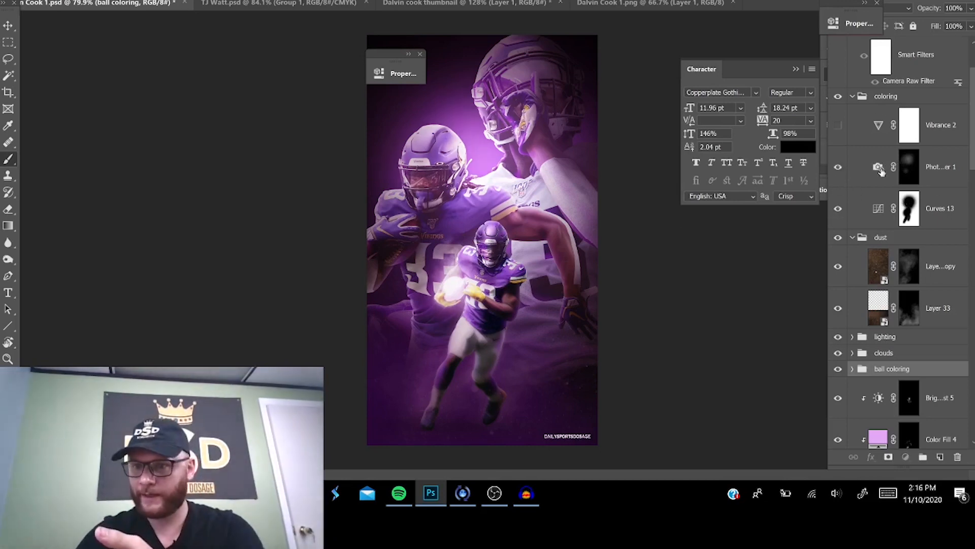
# Review the filter settings of Photo Filter 1, the list of available adjustments, and the layer's Screen blend mode.
pyautogui.doubleClick(877, 166)
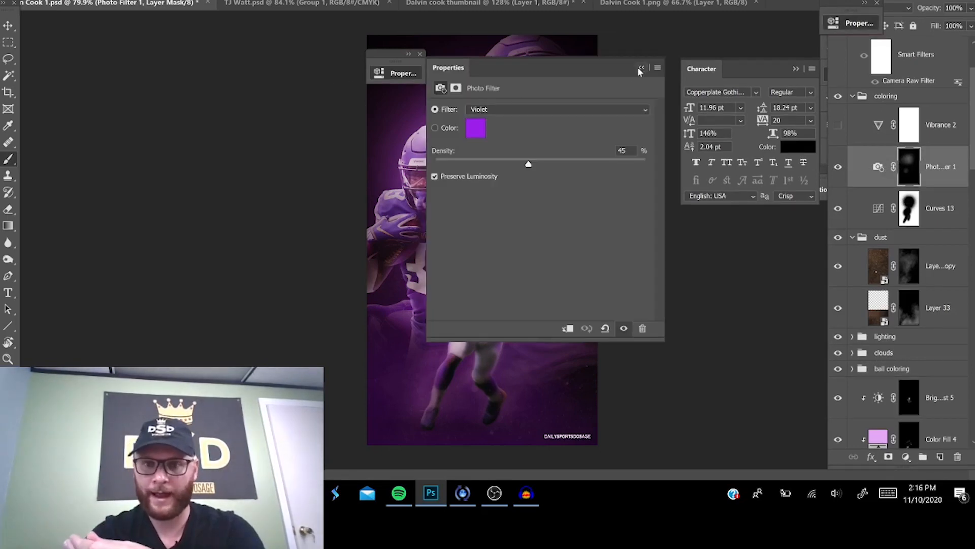
pyautogui.click(640, 68)
pyautogui.click(905, 457)
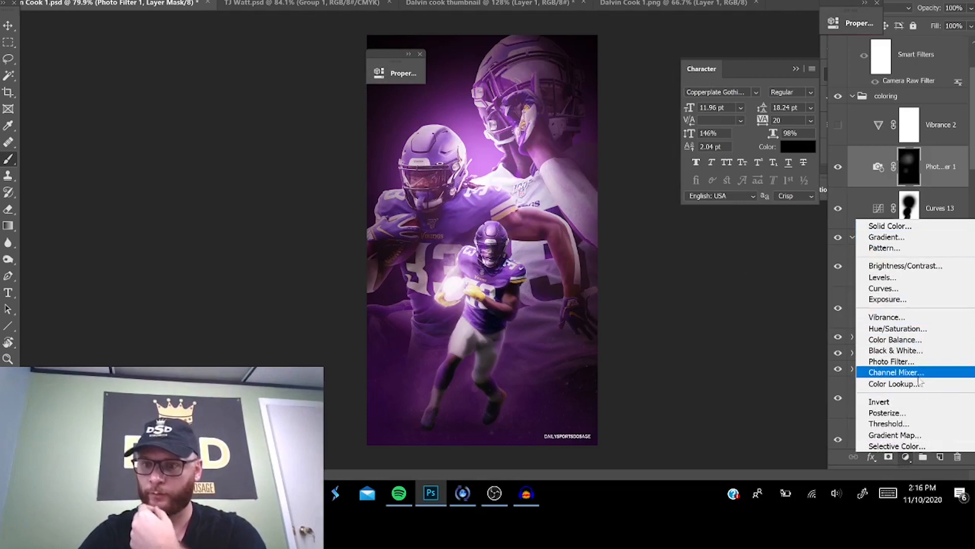
pyautogui.click(945, 64)
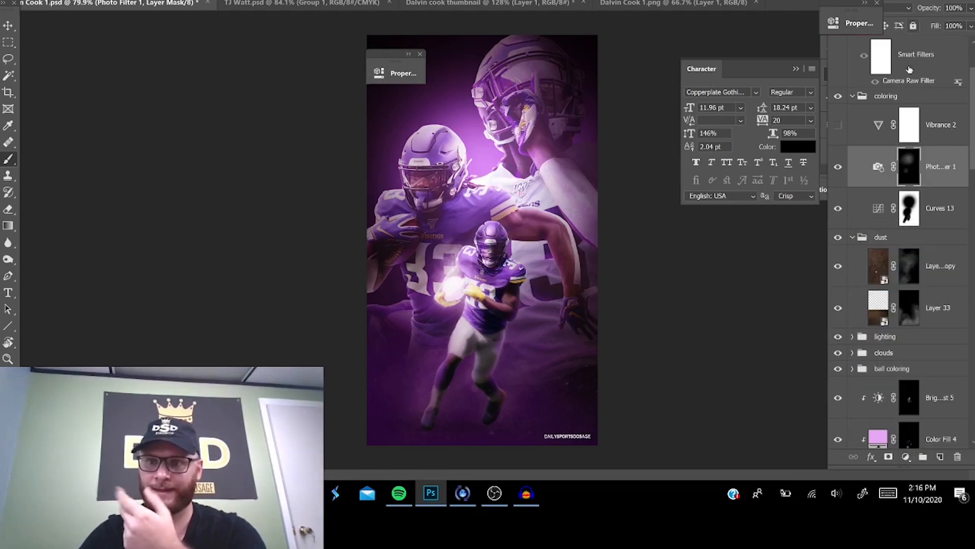
pyautogui.click(897, 10)
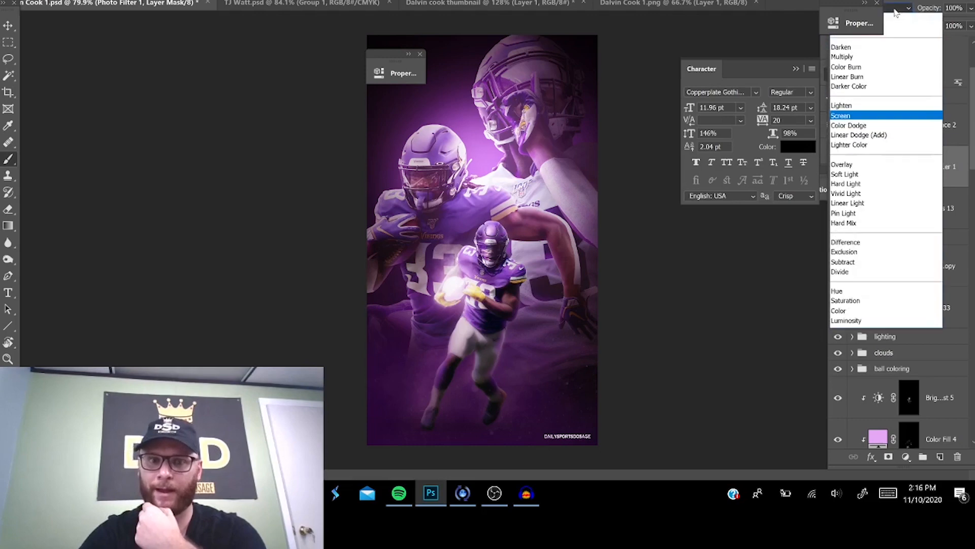
pyautogui.click(878, 116)
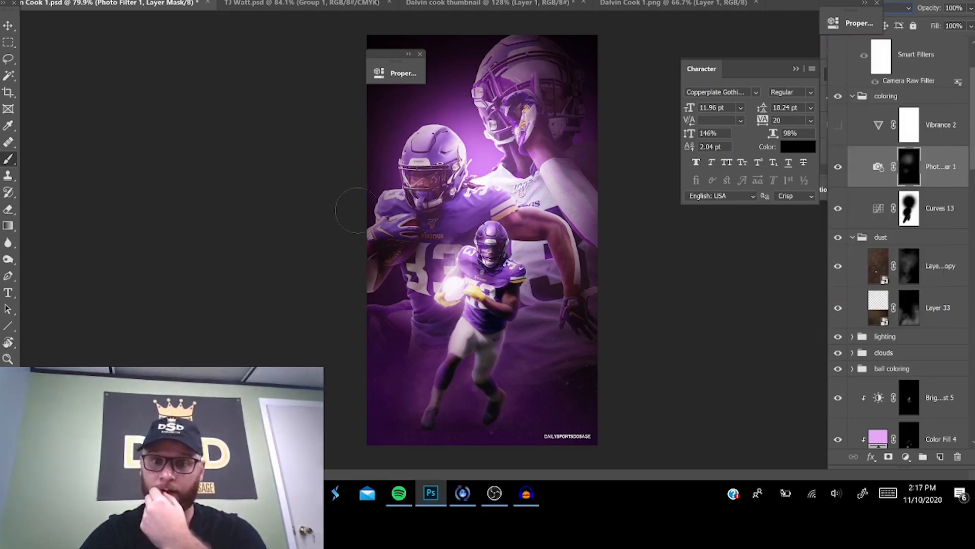
# Show Vibrance 2 in the coloring group and review its vibrance and saturation settings.
pyautogui.click(838, 127)
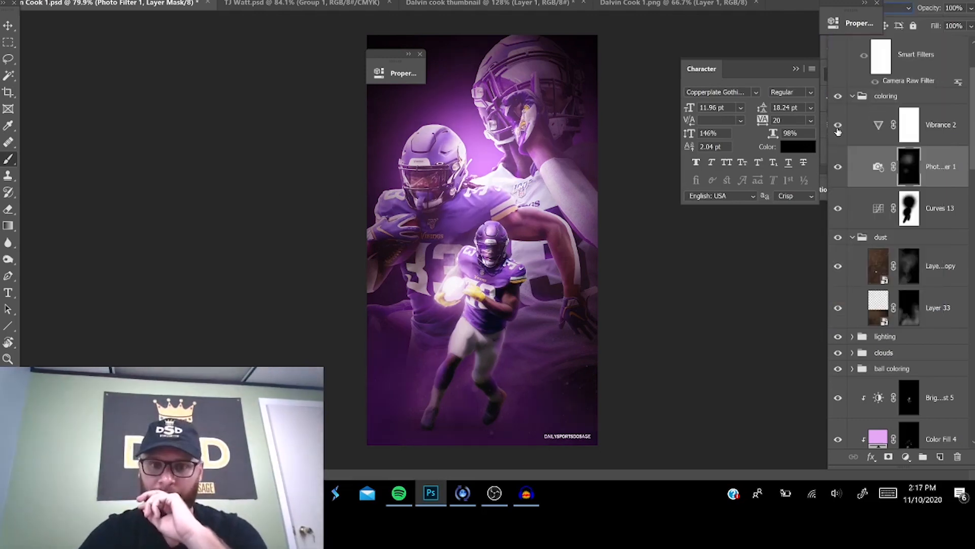
pyautogui.doubleClick(880, 125)
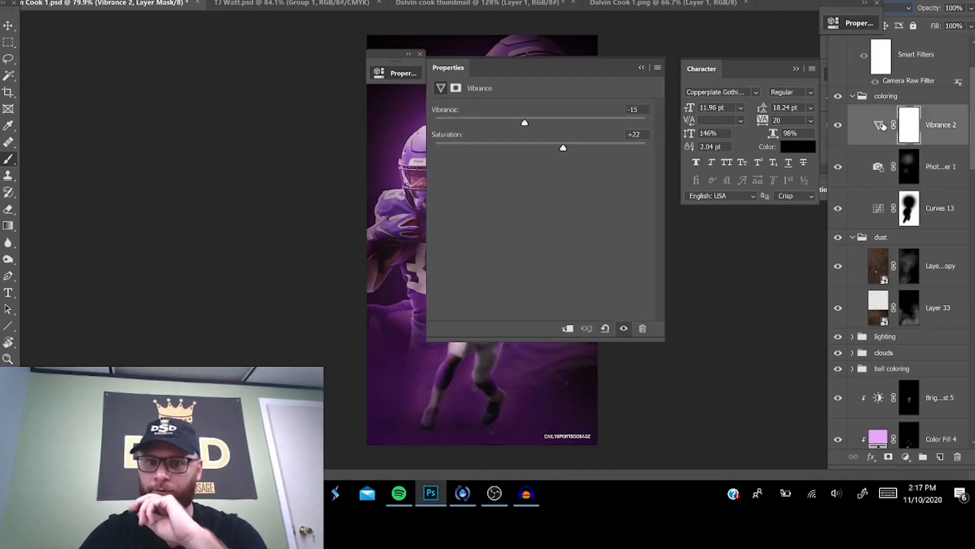
pyautogui.click(648, 68)
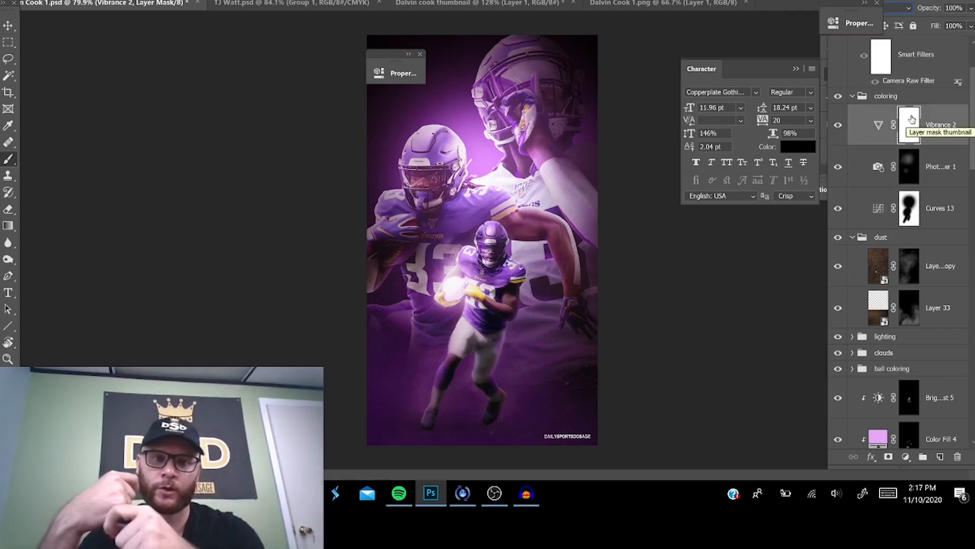
# Collapse the coloring group and show Layer 34, the layer with the Camera Raw smart filter above it.
pyautogui.scroll(1, 912, 119)
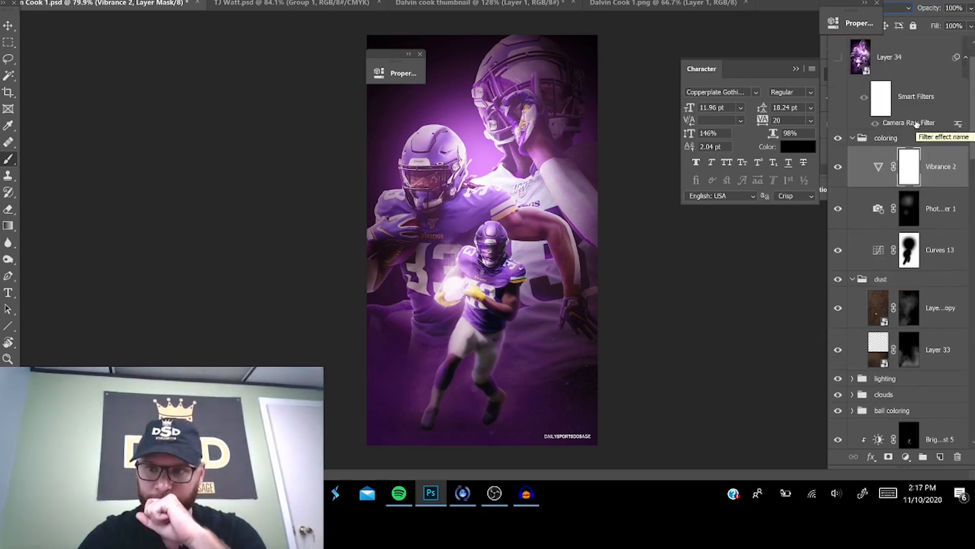
pyautogui.click(852, 138)
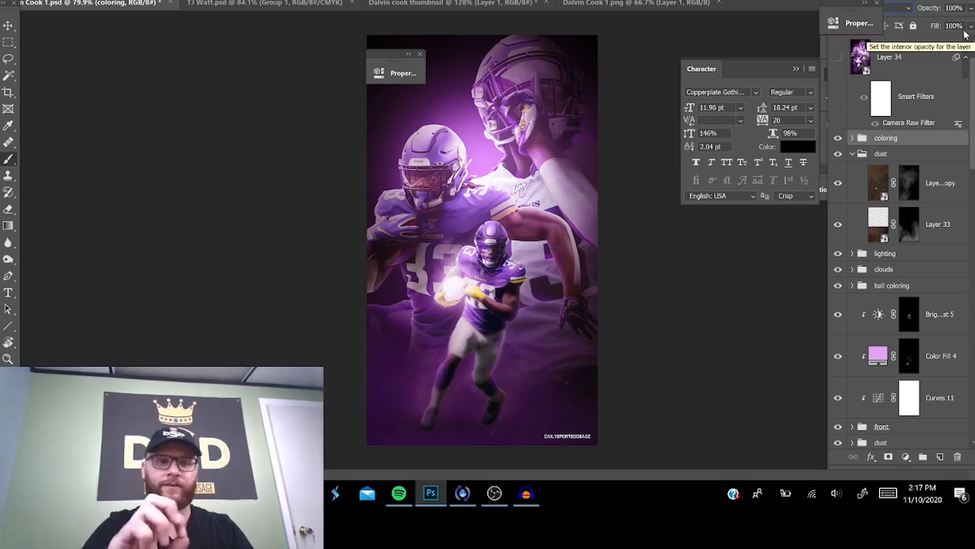
pyautogui.click(838, 59)
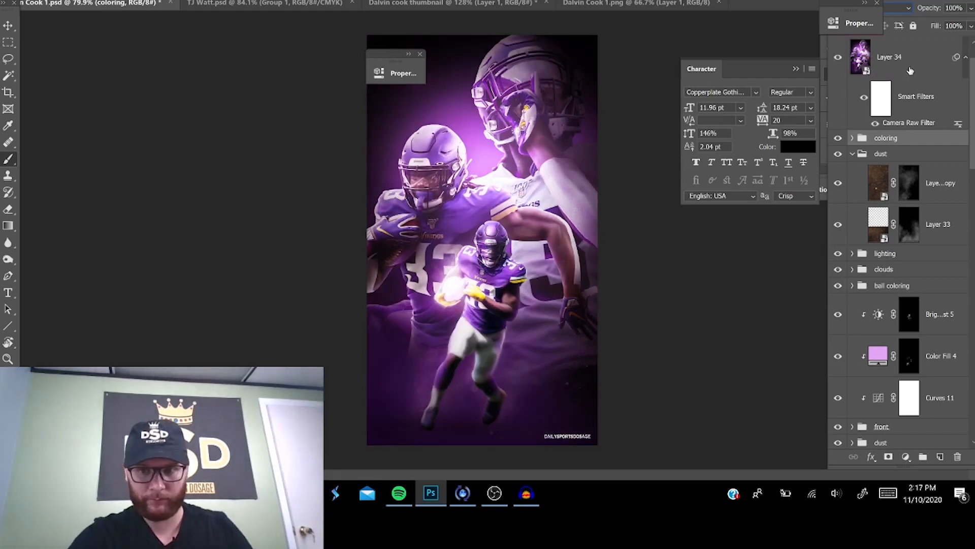
# Select Layer 34 and find the Camera Raw Filter among the available filters without applying it.
pyautogui.click(911, 69)
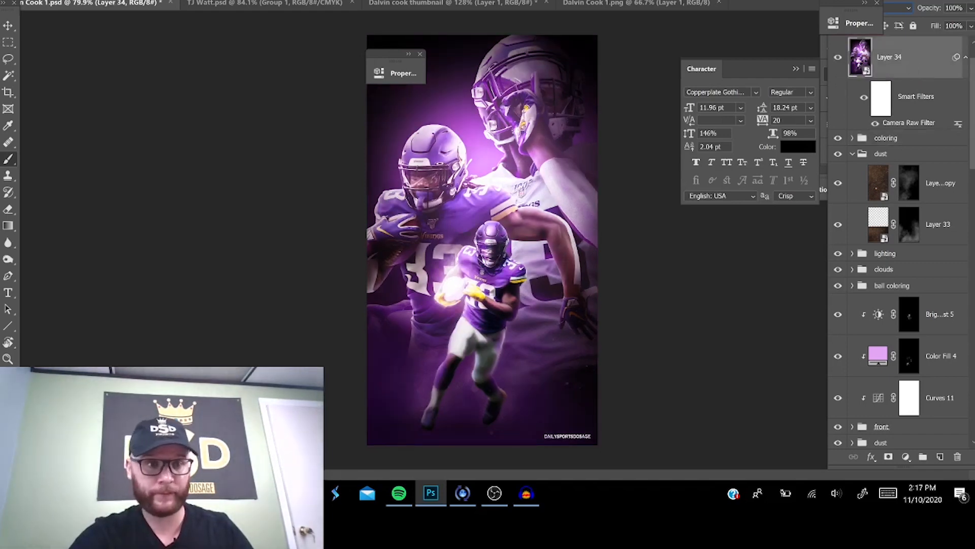
pyautogui.click(187, 1)
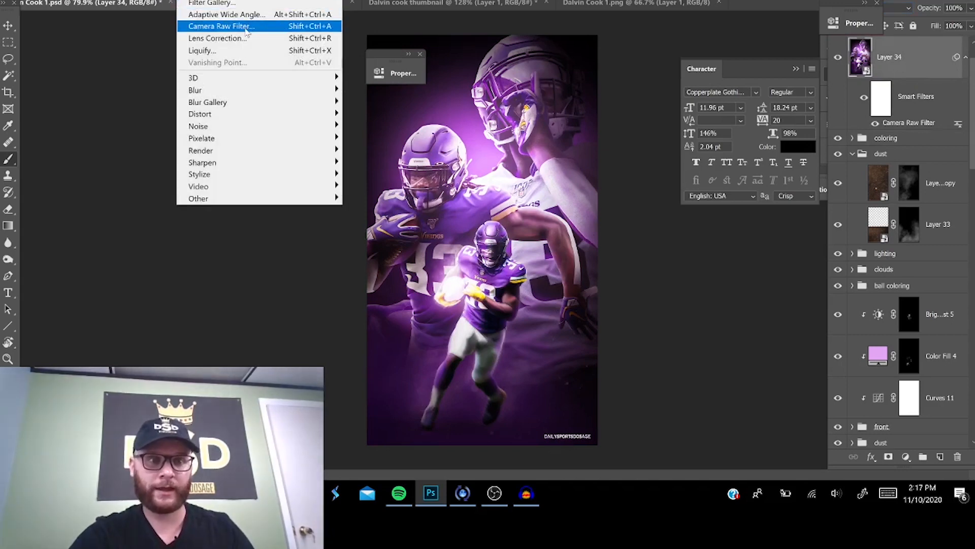
pyautogui.click(667, 79)
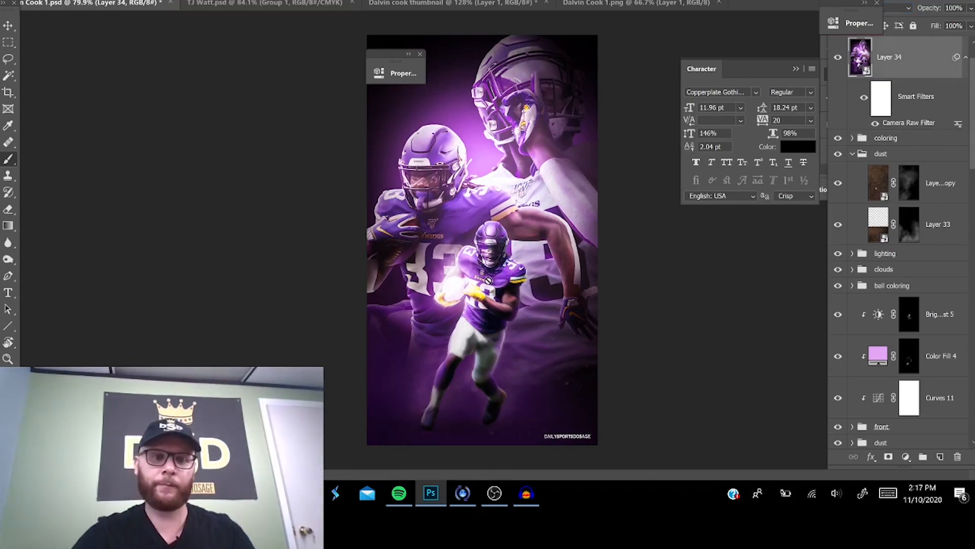